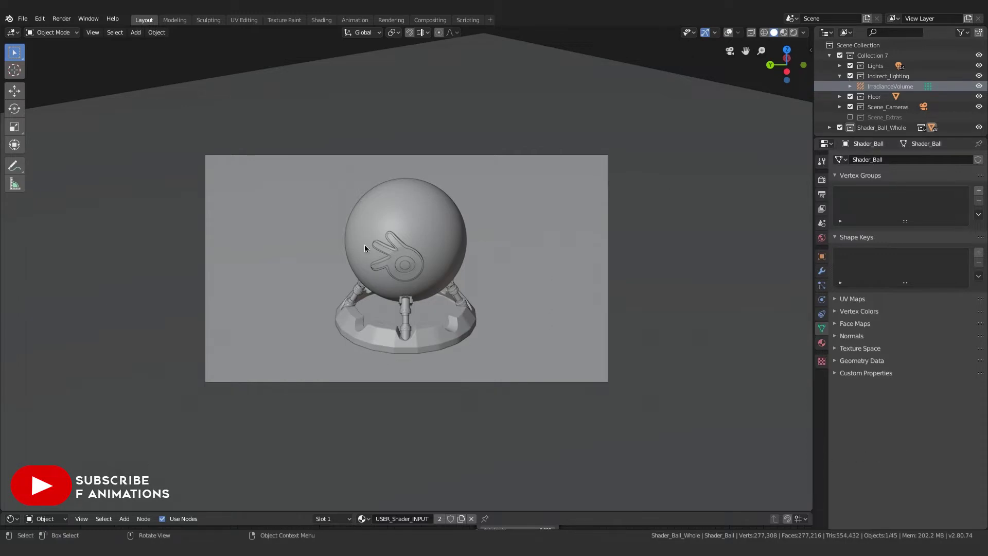
- Orbit around the shader ball, then return to the scene camera view
{"action": "middle_click_drag", "start_coordinate": [421, 296], "coordinate": [484, 287]}
{"action": "scroll", "coordinate": [421, 306], "scroll_direction": "up", "scroll_amount": 4}
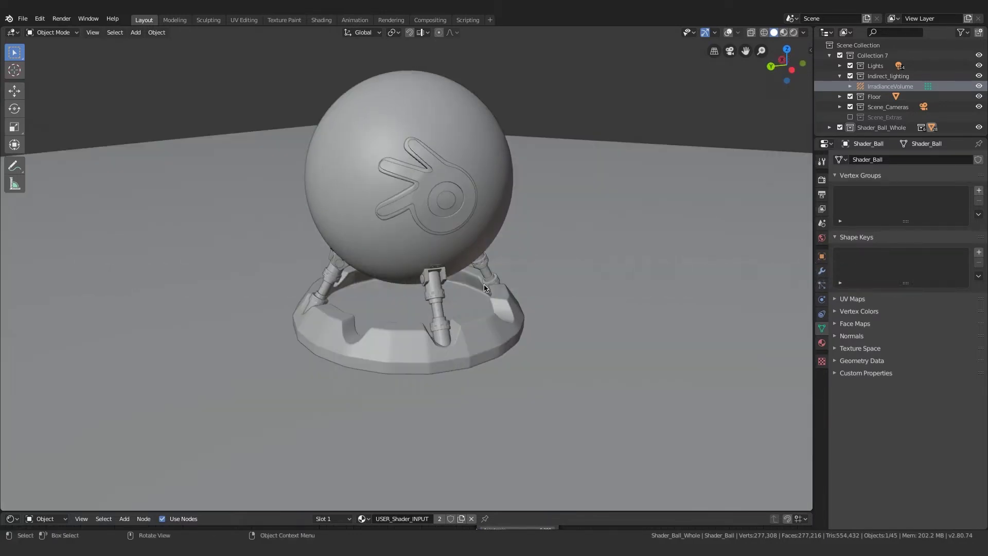
{"action": "key", "text": "KP_0"}
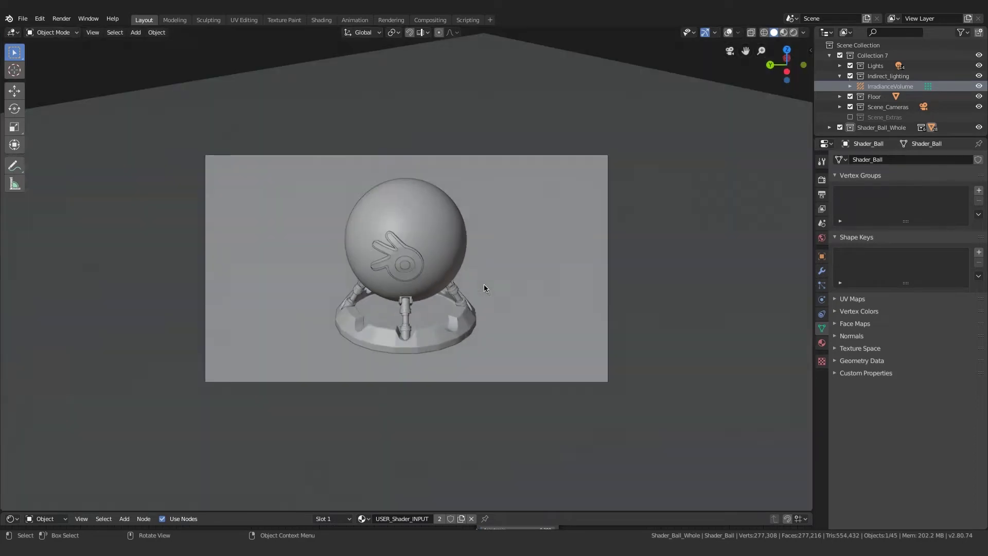
{"action": "scroll", "coordinate": [484, 284], "scroll_direction": "up", "scroll_amount": 1}
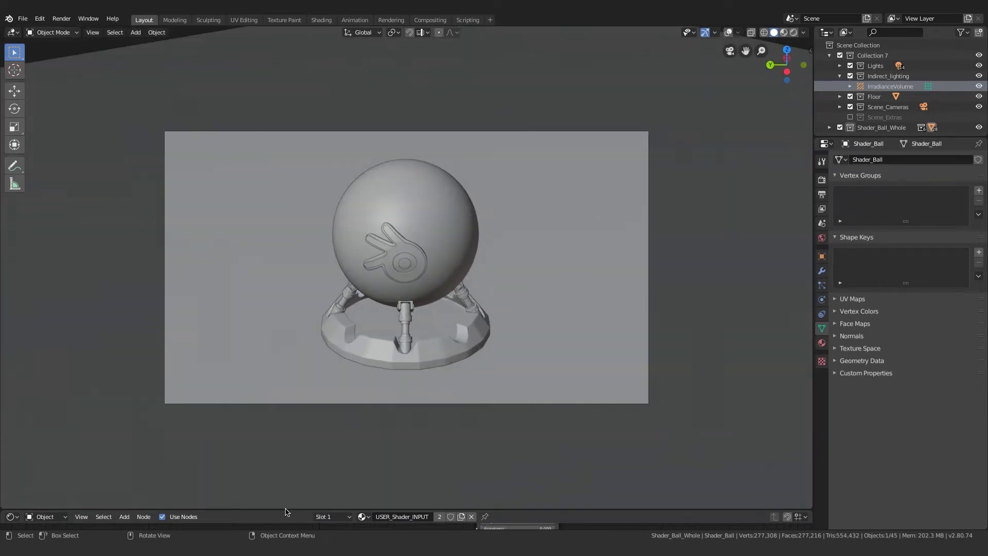
- Enlarge the node editor, switch the viewport to Rendered shading, and center the material nodes
{"action": "mouse_move", "coordinate": [286, 510]}
{"action": "left_mouse_down"}
{"action": "mouse_move", "coordinate": [307, 347]}
{"action": "mouse_move", "coordinate": [319, 311]}
{"action": "mouse_move", "coordinate": [333, 315]}
{"action": "left_mouse_up"}
{"action": "left_click", "coordinate": [794, 33]}
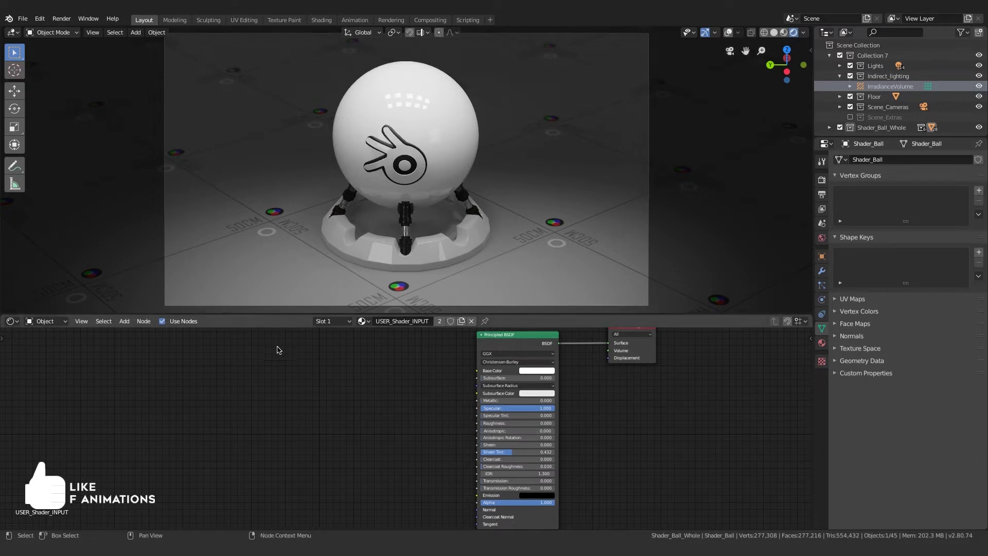
{"action": "left_click_drag", "start_coordinate": [262, 315], "coordinate": [266, 299]}
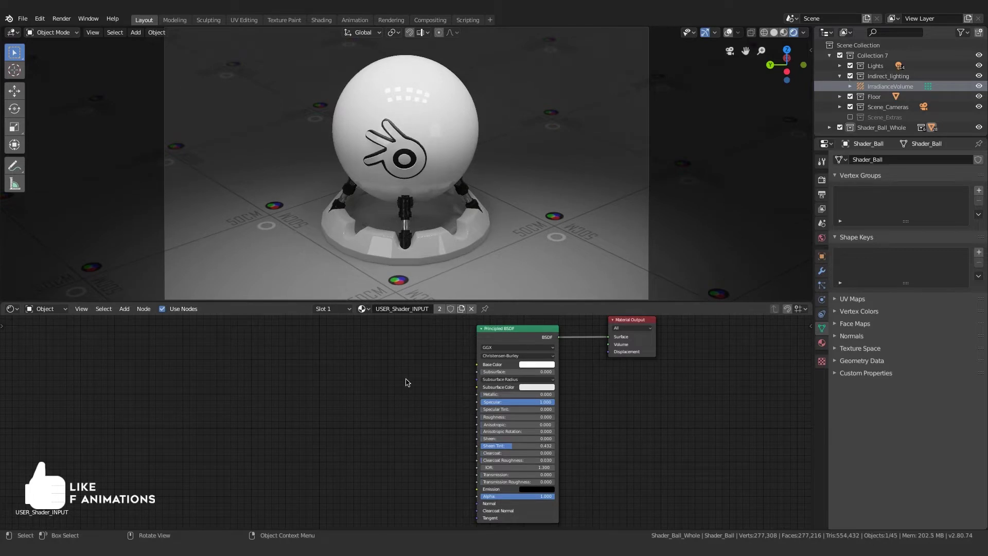
{"action": "middle_click_drag", "start_coordinate": [433, 385], "coordinate": [412, 393]}
{"action": "scroll", "coordinate": [412, 393], "scroll_direction": "down", "scroll_amount": 1}
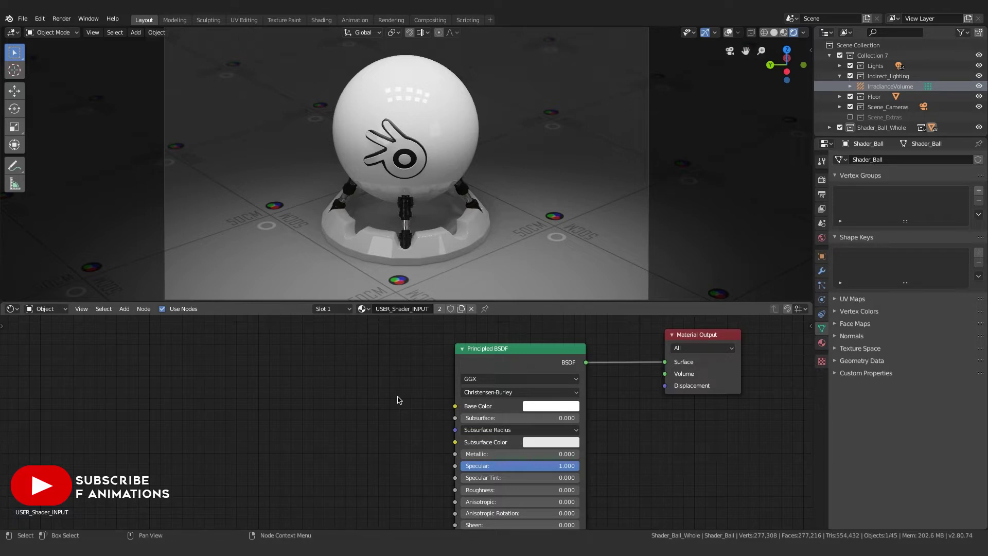
{"action": "scroll", "coordinate": [398, 400], "scroll_direction": "down", "scroll_amount": 3}
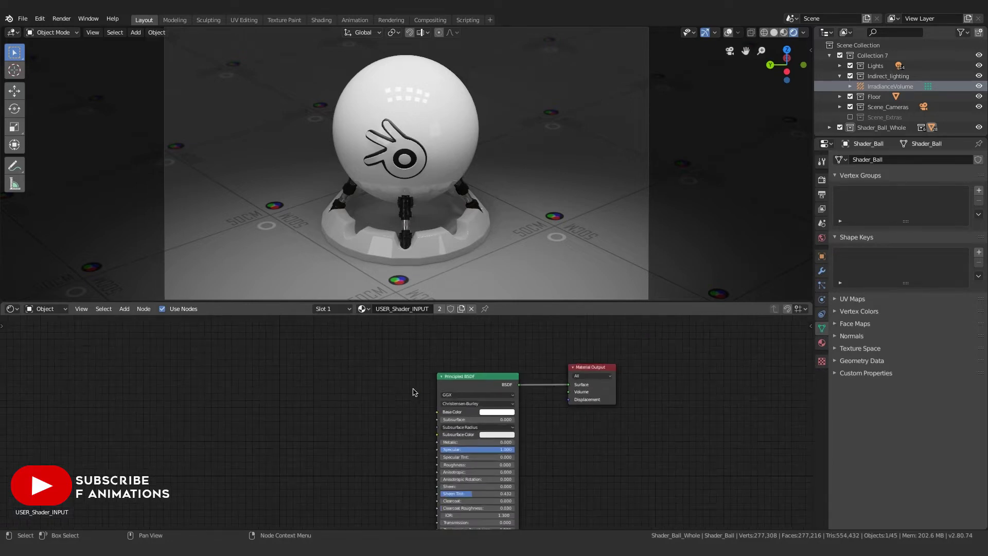
{"action": "middle_click_drag", "start_coordinate": [412, 393], "coordinate": [386, 375]}
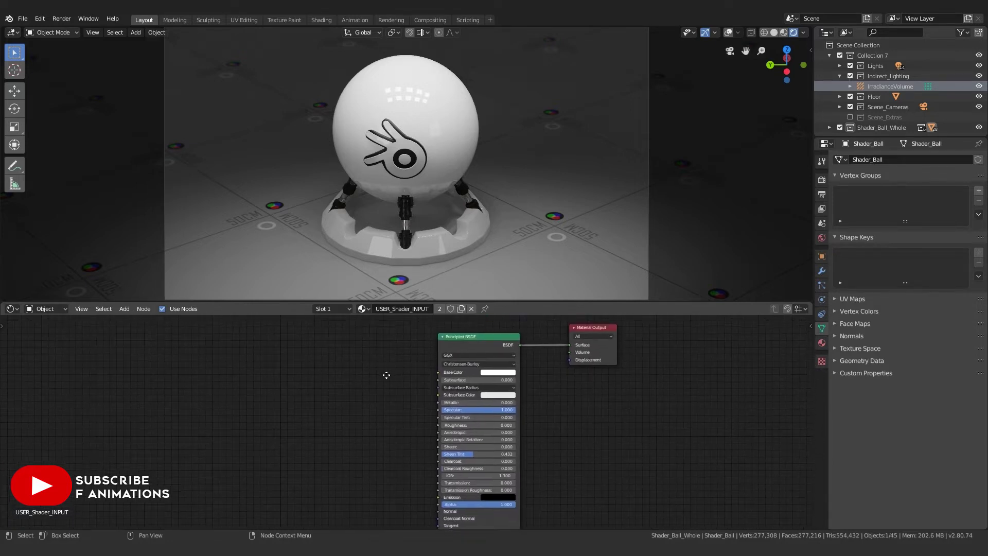
- Toggle the viewport overlays on and off, then bring the Principled BSDF inputs into view
{"action": "left_click", "coordinate": [728, 32]}
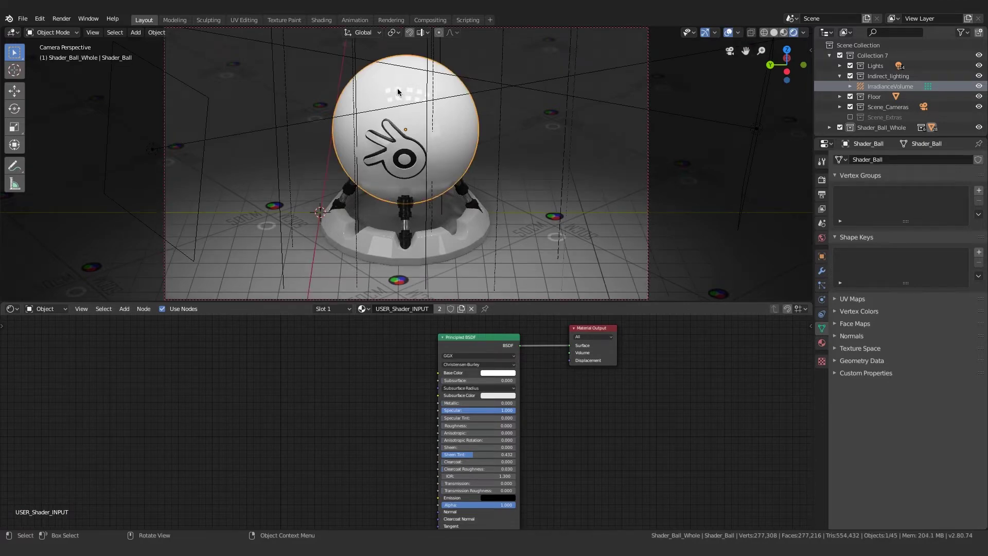
{"action": "left_click", "coordinate": [728, 34]}
{"action": "scroll", "coordinate": [357, 430], "scroll_direction": "up", "scroll_amount": 2}
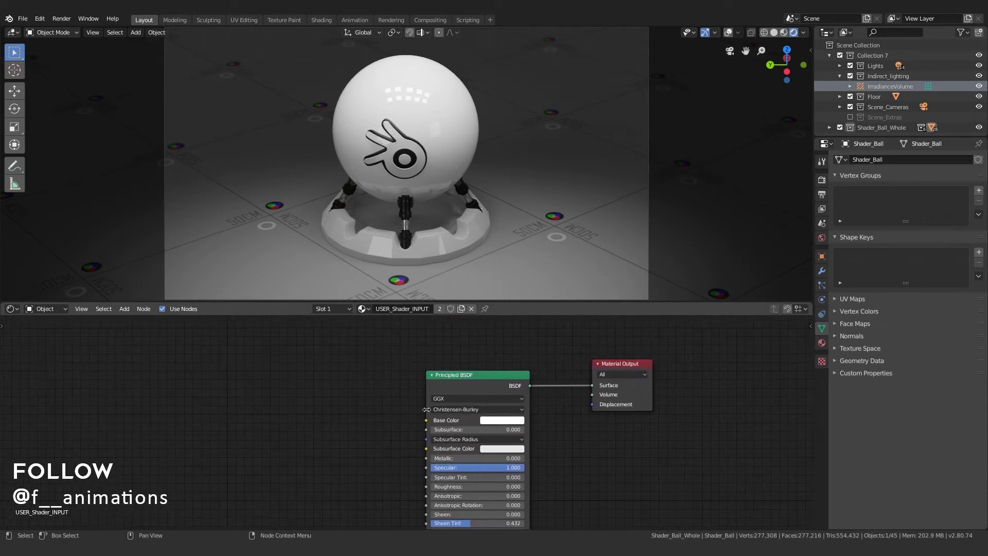
{"action": "middle_click_drag", "start_coordinate": [388, 412], "coordinate": [378, 378]}
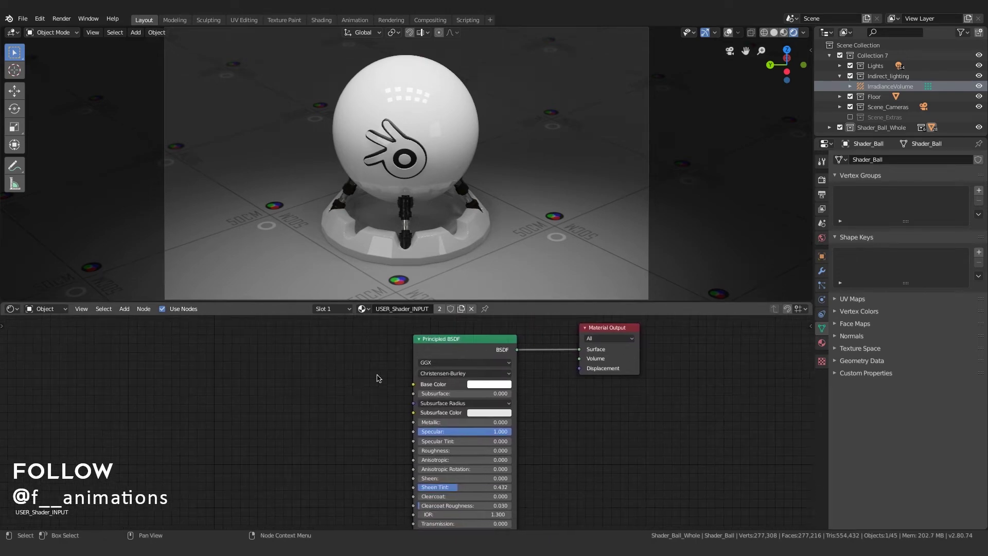
{"action": "scroll", "coordinate": [379, 383], "scroll_direction": "up", "scroll_amount": 2}
- Open the Base Color picker in Hex mode and bring up the gold hex-code notes
{"action": "left_click", "coordinate": [505, 392]}
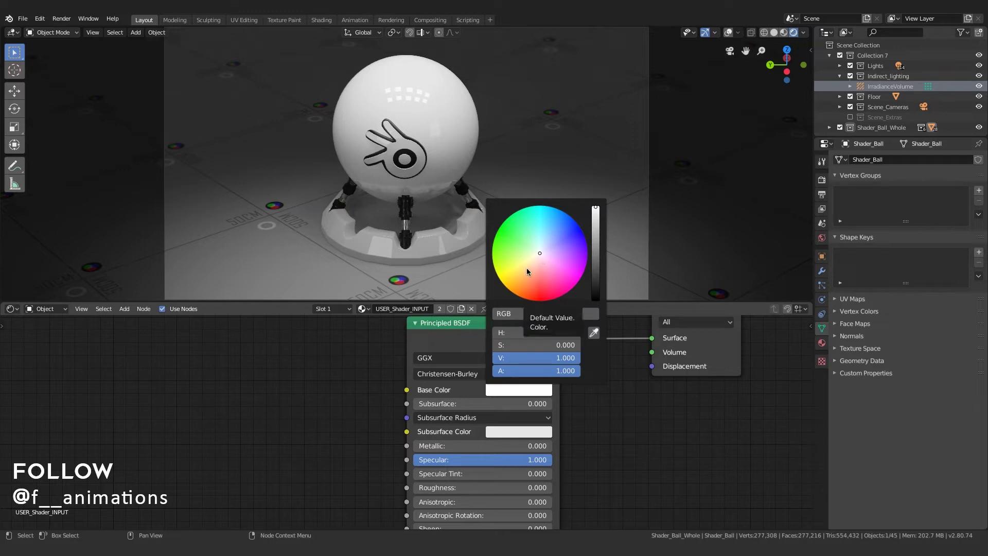
{"action": "left_click", "coordinate": [574, 314]}
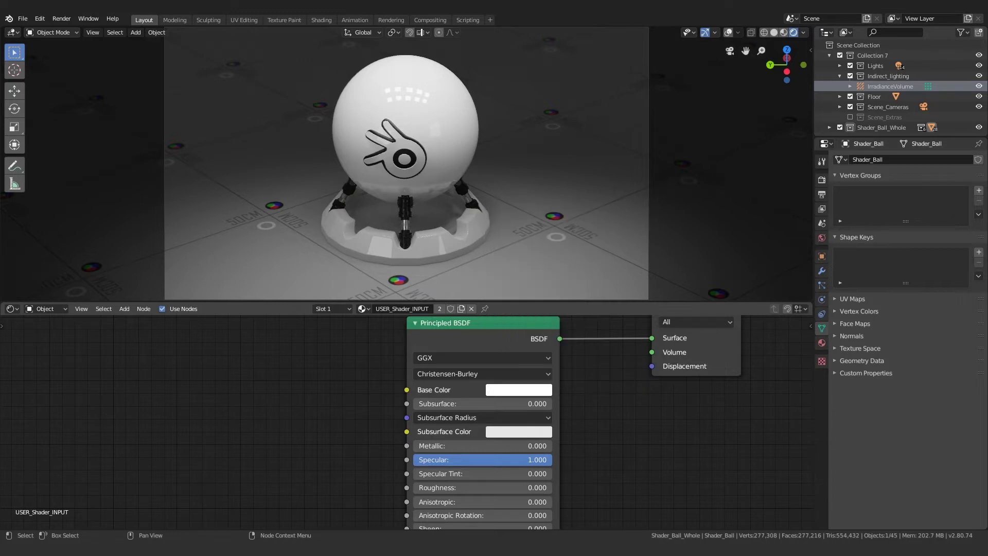
{"action": "key", "text": "alt+Tab"}
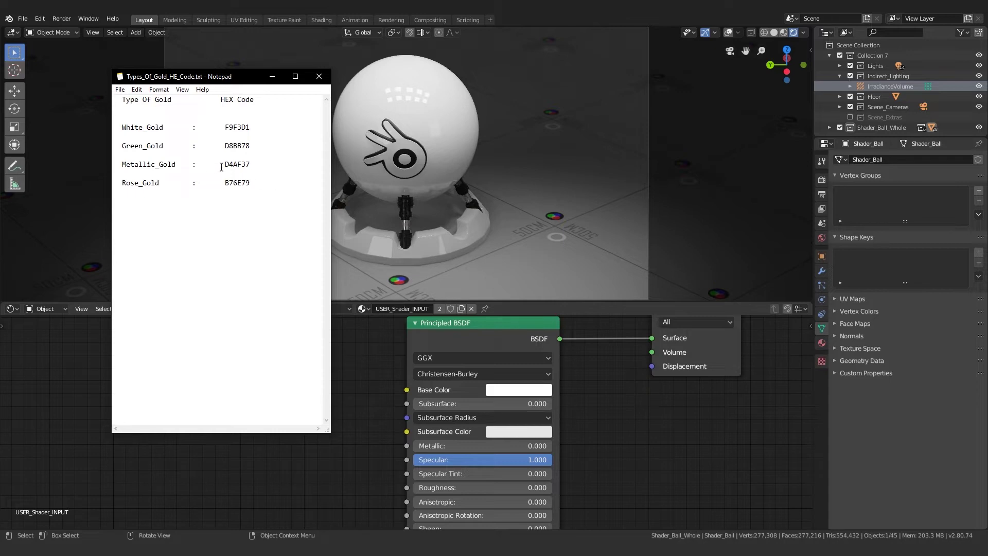
- Copy the Metallic_Gold code D4AF37 from the notes and apply it as the Base Color hex
{"action": "left_click_drag", "start_coordinate": [223, 165], "coordinate": [250, 165]}
{"action": "key", "text": "ctrl+c"}
{"action": "left_click", "coordinate": [272, 76]}
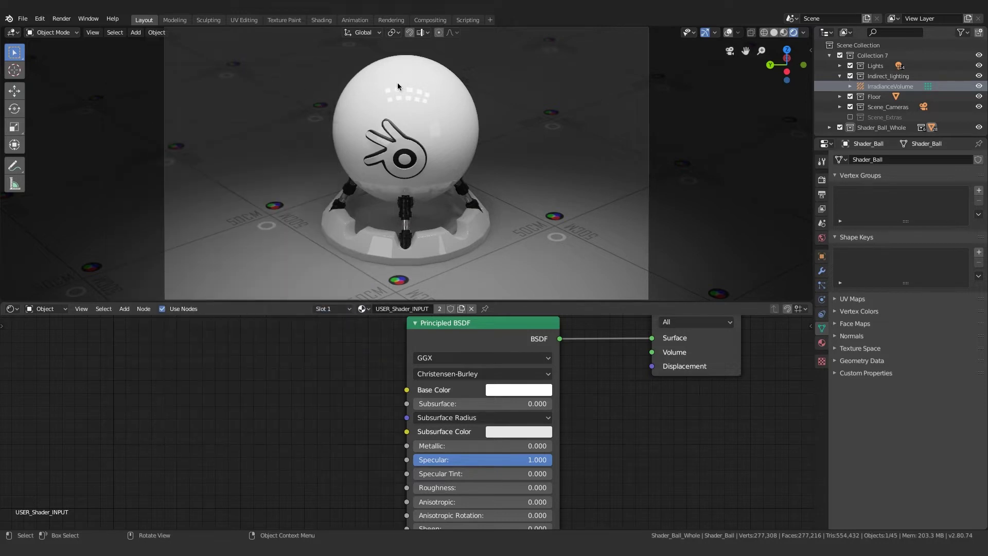
{"action": "left_click", "coordinate": [507, 393]}
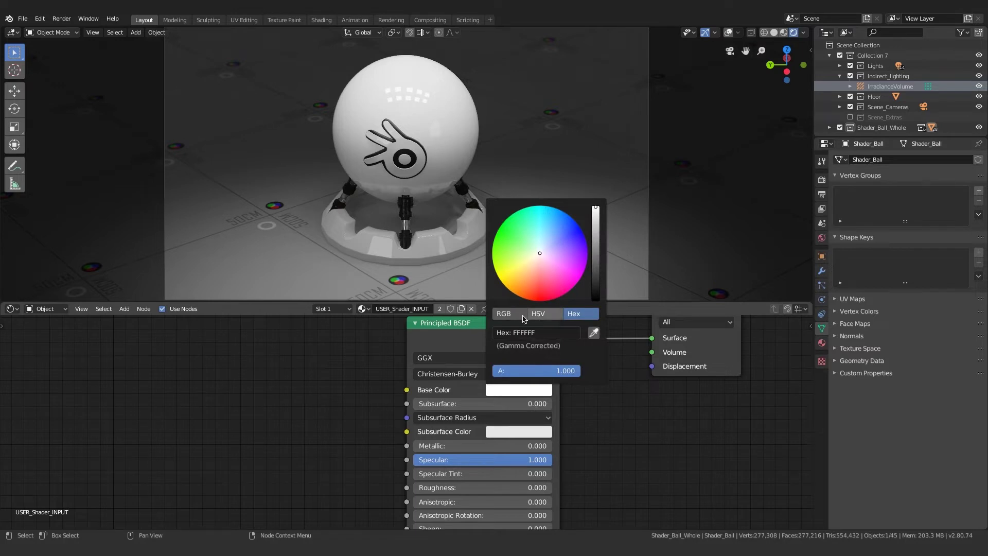
{"action": "left_click", "coordinate": [514, 316]}
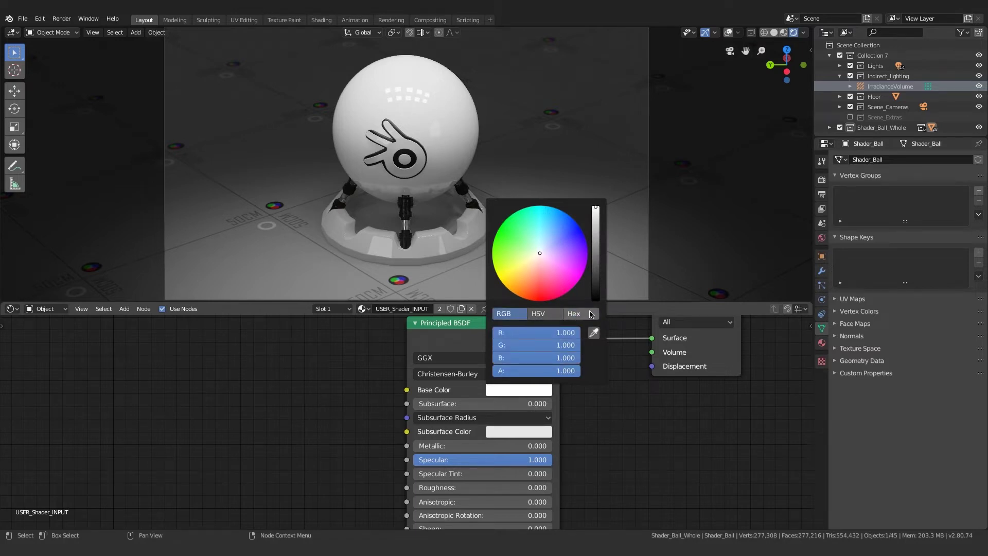
{"action": "left_click", "coordinate": [591, 314]}
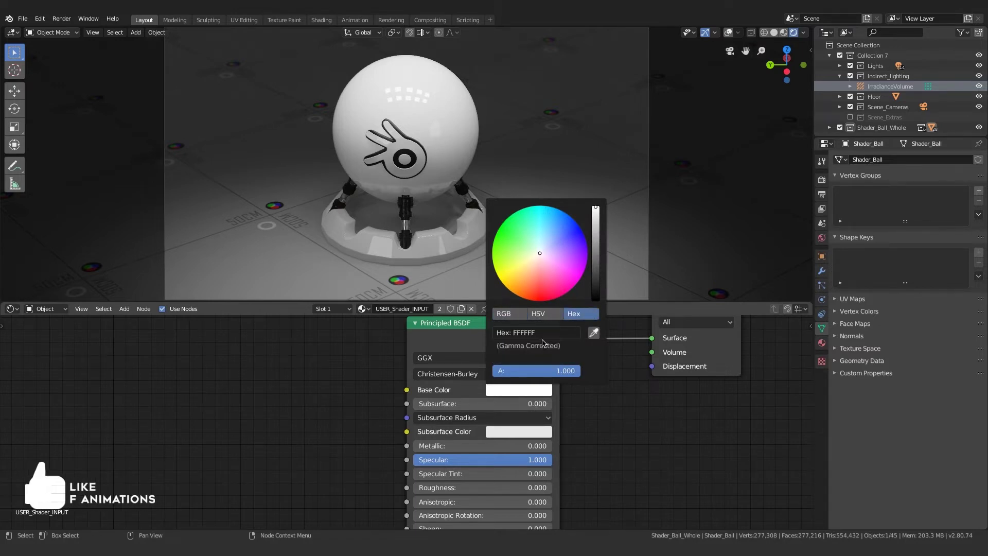
{"action": "left_click", "coordinate": [541, 337]}
{"action": "key", "text": "ctrl+v"}
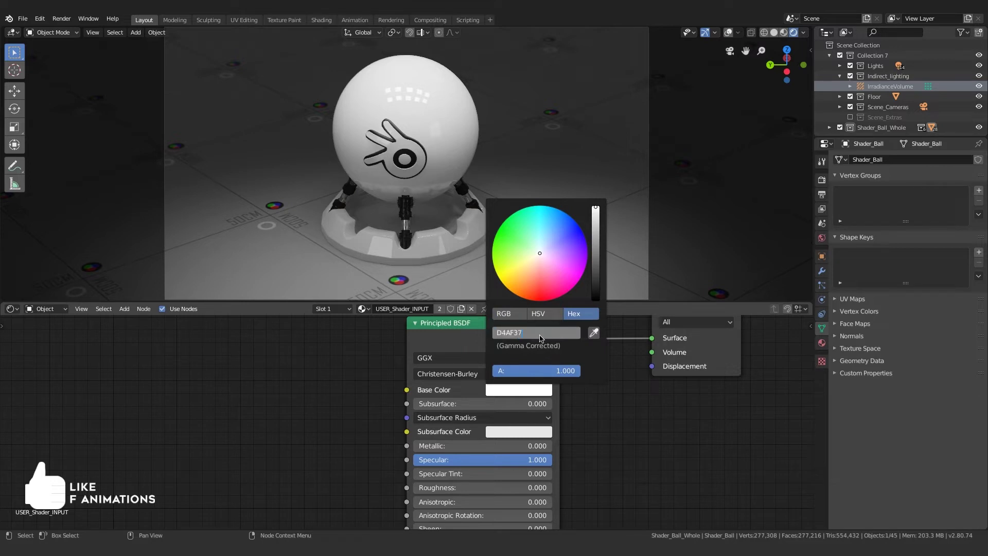
{"action": "key", "text": "Return"}
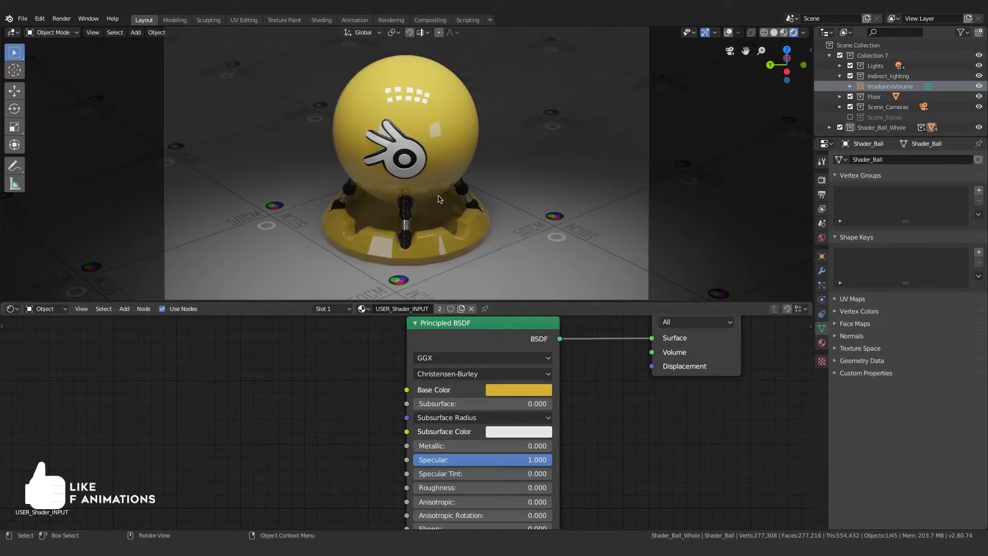
- Set the Principled BSDF Roughness to 0.3 for a glossy gold finish
{"action": "scroll", "coordinate": [603, 404], "scroll_direction": "down", "scroll_amount": 2}
{"action": "scroll", "coordinate": [571, 442], "scroll_direction": "up", "scroll_amount": 3}
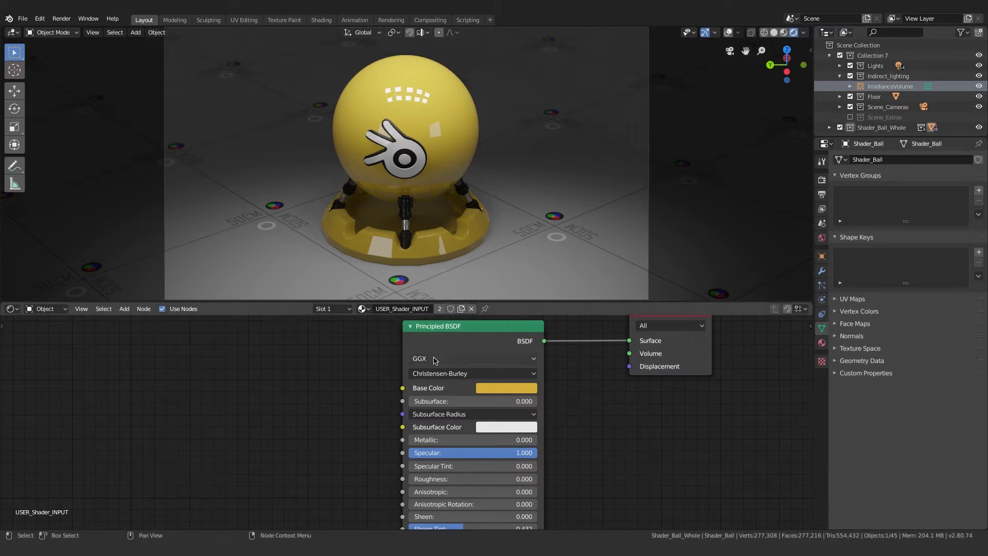
{"action": "scroll", "coordinate": [632, 401], "scroll_direction": "down", "scroll_amount": 3, "text": "shift"}
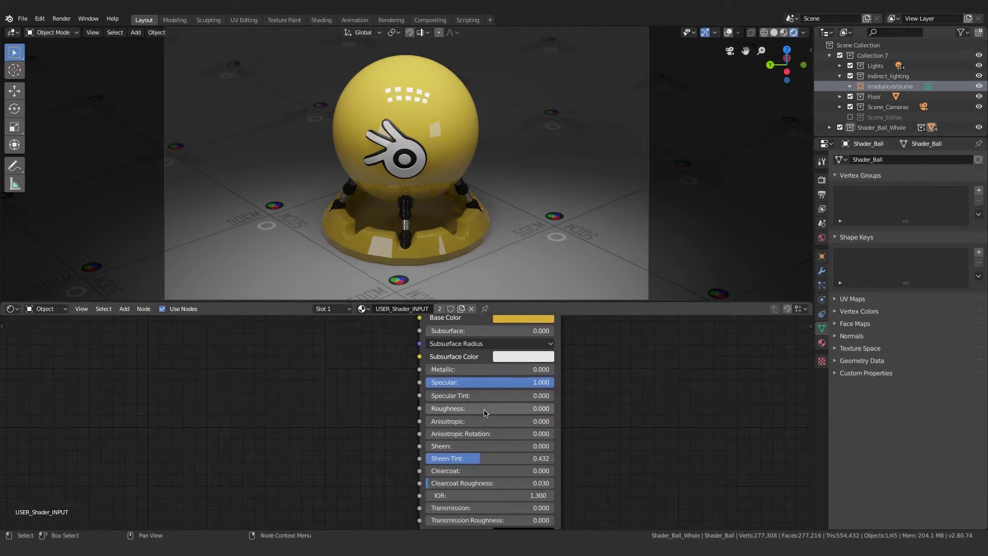
{"action": "middle_click_drag", "start_coordinate": [568, 416], "coordinate": [598, 412]}
{"action": "double_click", "coordinate": [430, 432]}
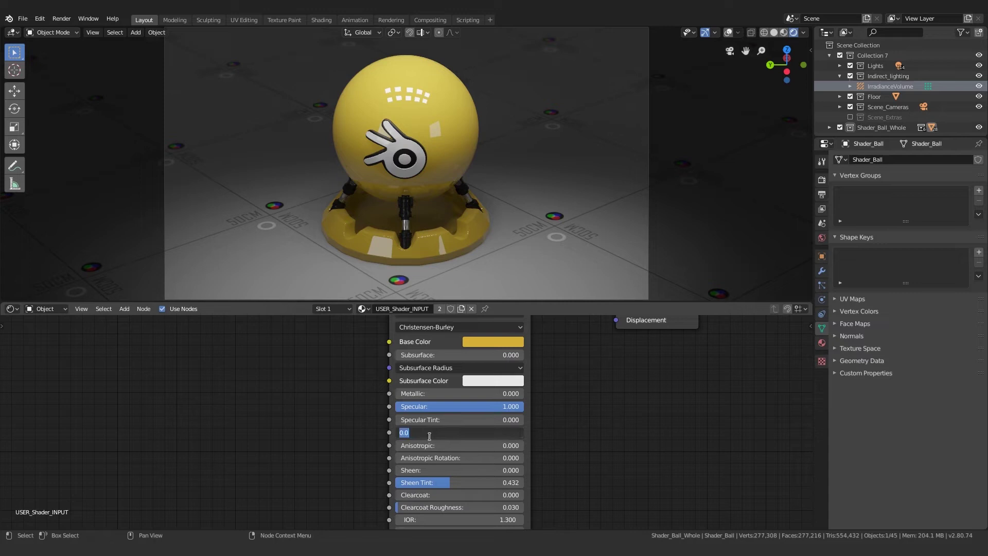
{"action": "type", "text": ".3"}
{"action": "key", "text": "Return"}
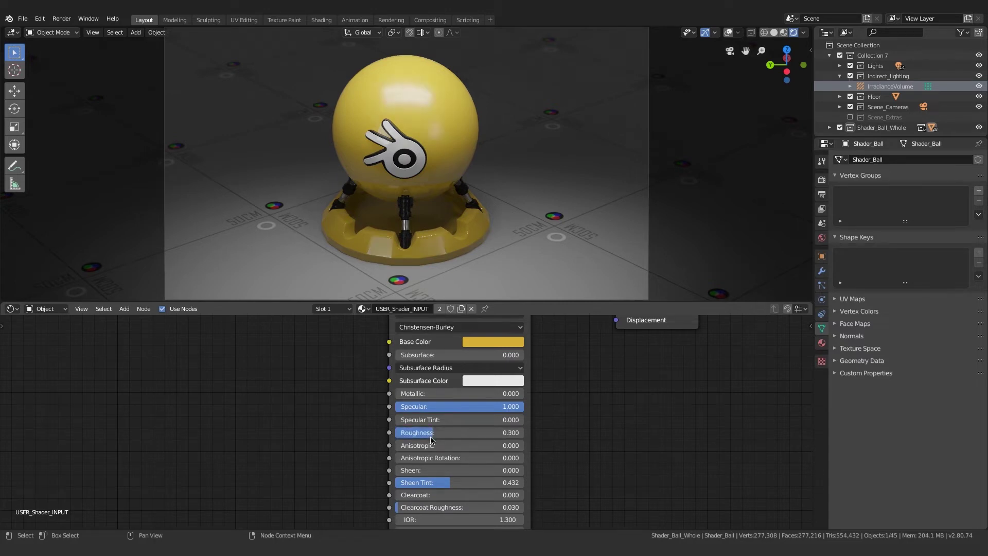
{"action": "middle_click_drag", "start_coordinate": [587, 407], "coordinate": [574, 475]}
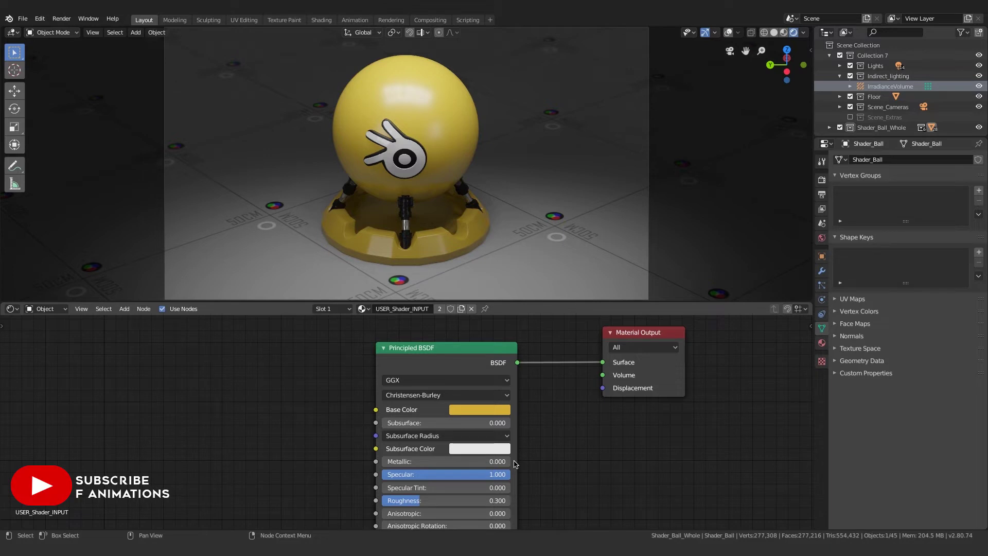
- Raise the Principled BSDF Metallic value all the way to 1.000
{"action": "middle_click_drag", "start_coordinate": [580, 490], "coordinate": [596, 408]}
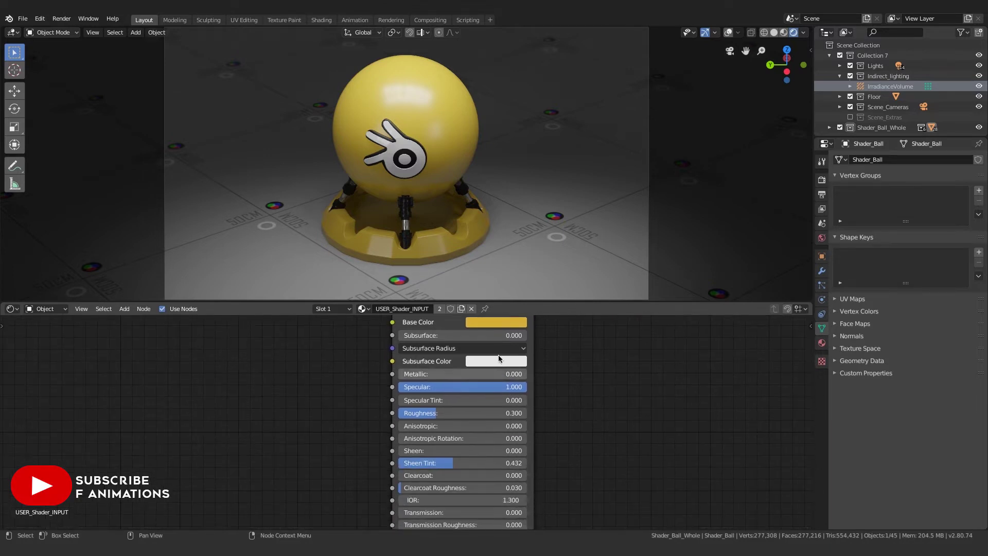
{"action": "scroll", "coordinate": [498, 354], "scroll_direction": "up", "scroll_amount": 2}
{"action": "left_click_drag", "start_coordinate": [427, 374], "coordinate": [430, 374]}
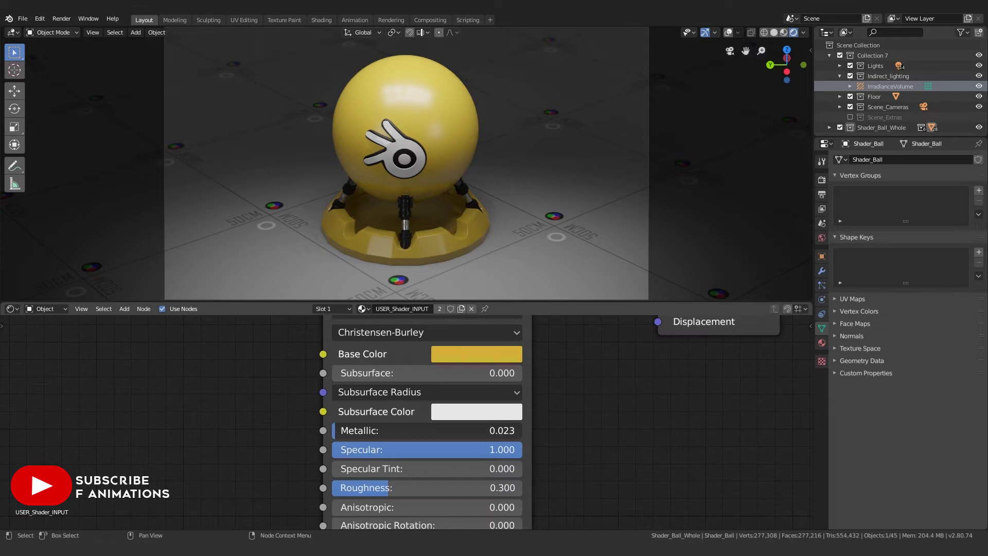
{"action": "left_click_drag", "start_coordinate": [336, 431], "coordinate": [523, 432]}
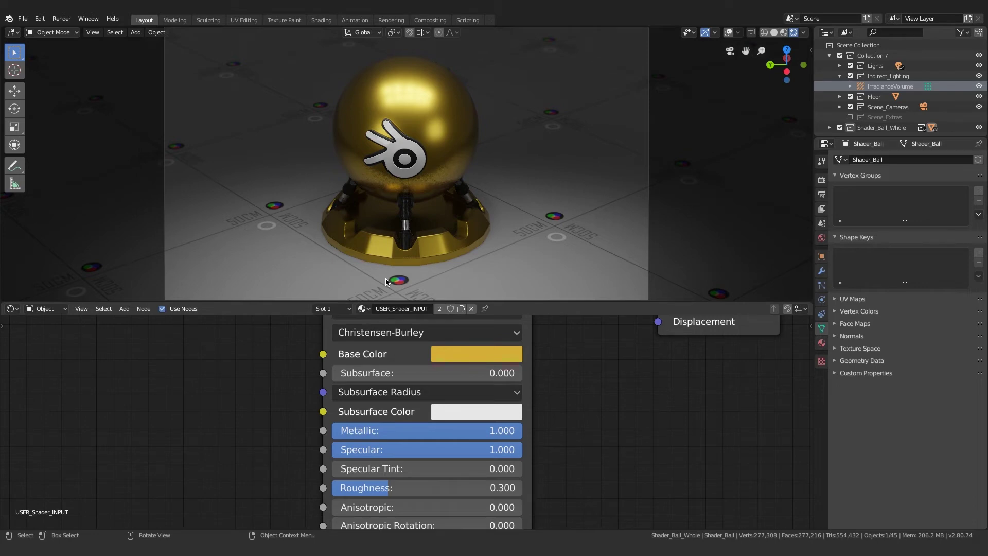
- Pan and zoom the node editor to frame the Principled BSDF and Material Output nodes
{"action": "scroll", "coordinate": [355, 387], "scroll_direction": "down", "scroll_amount": 3}
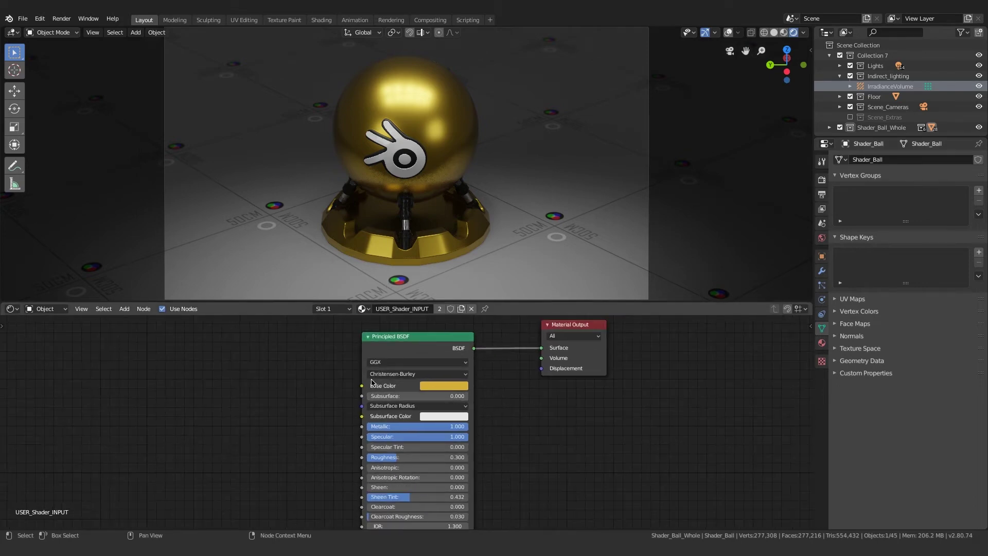
{"action": "scroll", "coordinate": [525, 470], "scroll_direction": "up", "scroll_amount": 2}
{"action": "middle_click_drag", "start_coordinate": [525, 470], "coordinate": [554, 375]}
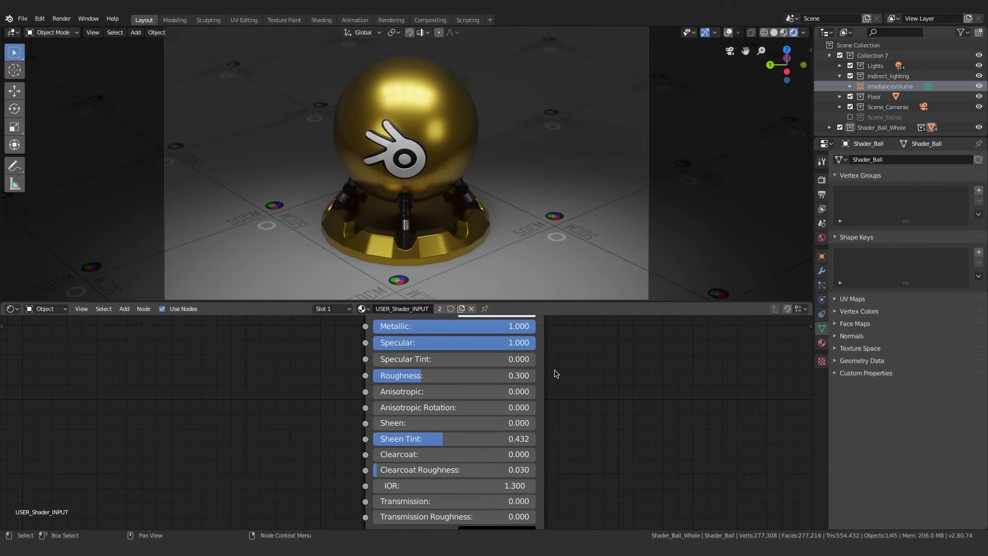
{"action": "scroll", "coordinate": [543, 400], "scroll_direction": "down", "scroll_amount": 2}
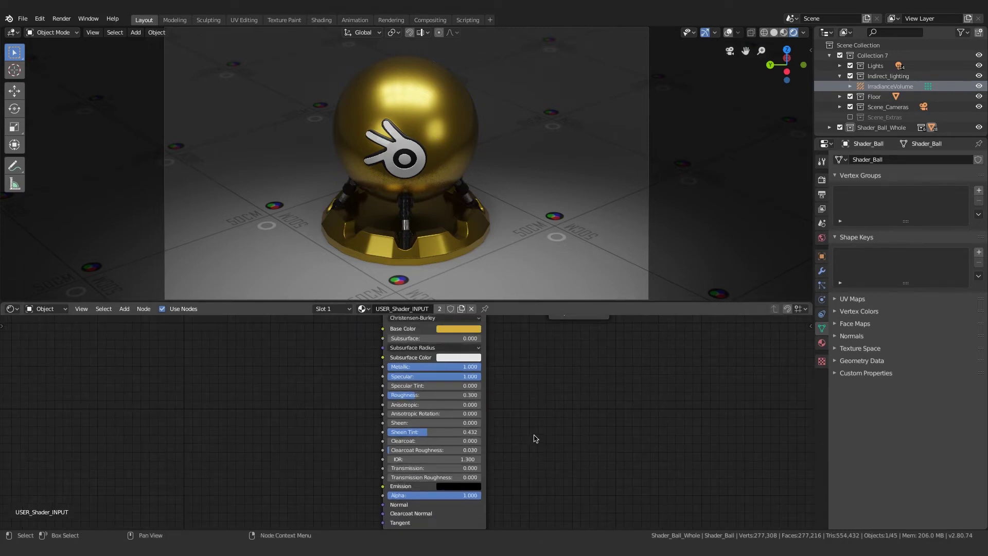
{"action": "middle_click_drag", "start_coordinate": [538, 397], "coordinate": [511, 488]}
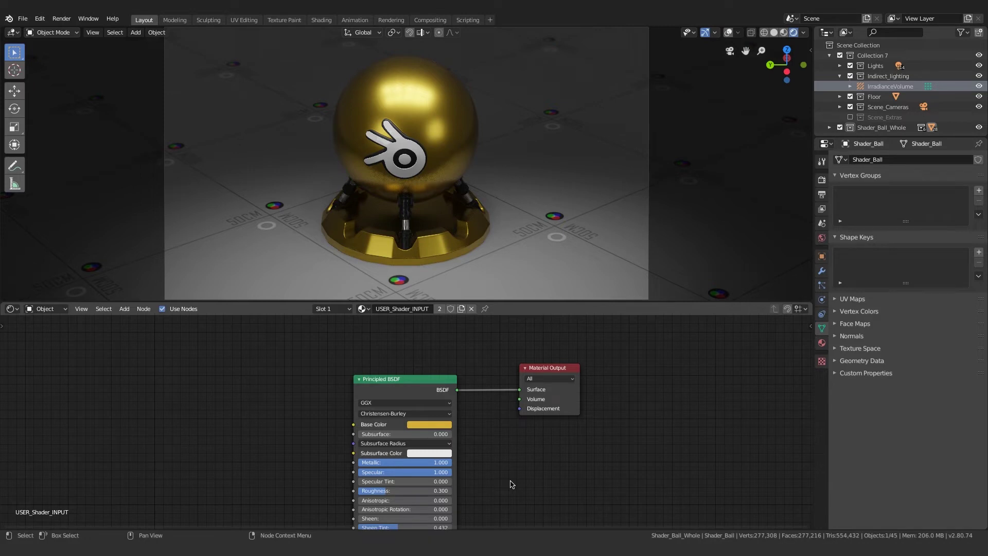
{"action": "middle_click_drag", "start_coordinate": [515, 462], "coordinate": [499, 417]}
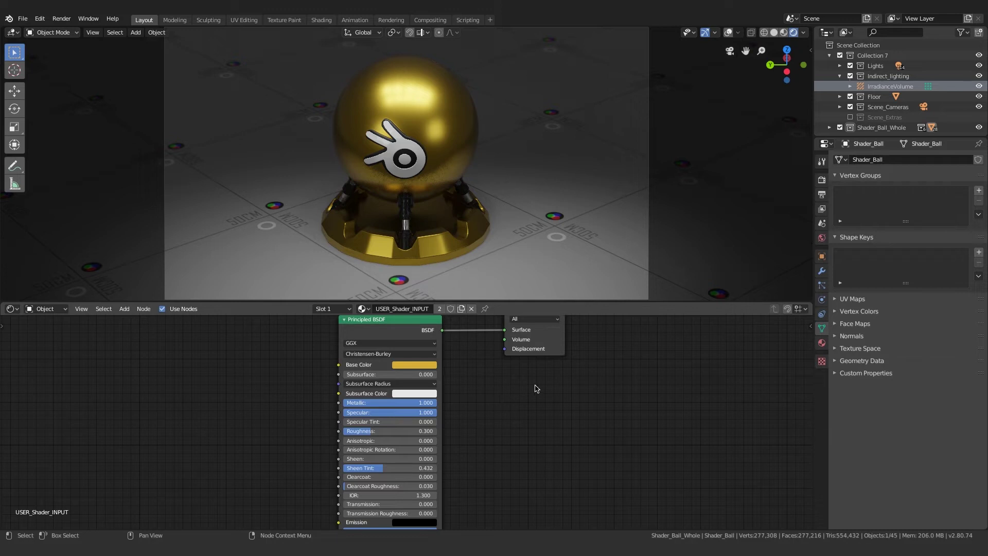
{"action": "middle_click_drag", "start_coordinate": [502, 406], "coordinate": [510, 401]}
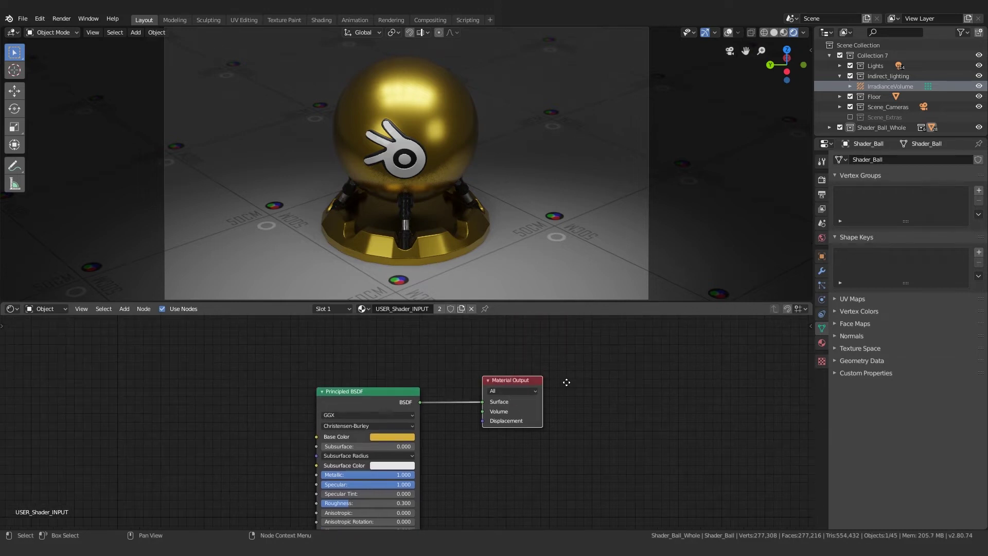
- Move the Principled BSDF up, bring Material Output closer, and shift both nodes right
{"action": "left_click", "coordinate": [625, 382]}
{"action": "left_click_drag", "start_coordinate": [379, 392], "coordinate": [379, 353]}
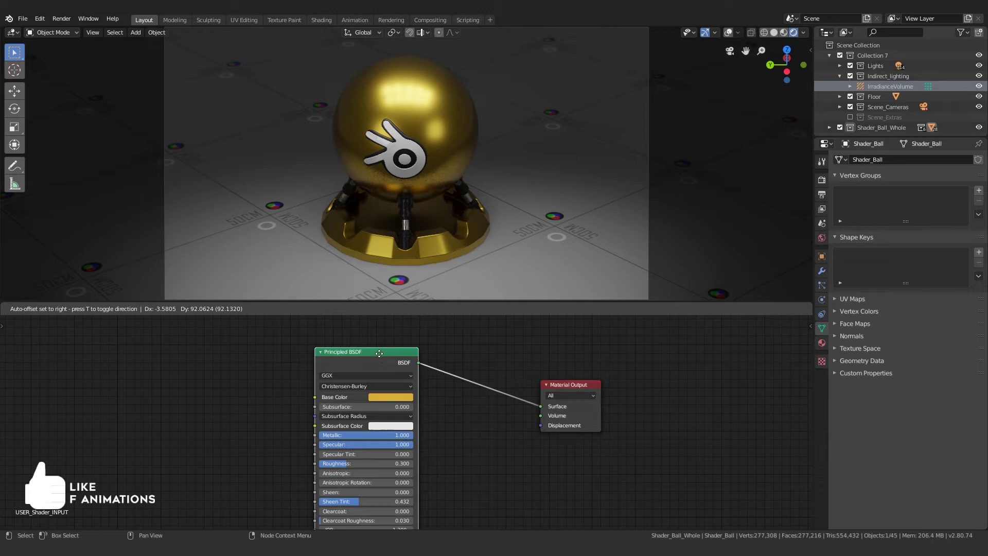
{"action": "left_click_drag", "start_coordinate": [570, 386], "coordinate": [554, 351]}
{"action": "scroll", "coordinate": [511, 431], "scroll_direction": "up", "scroll_amount": 2}
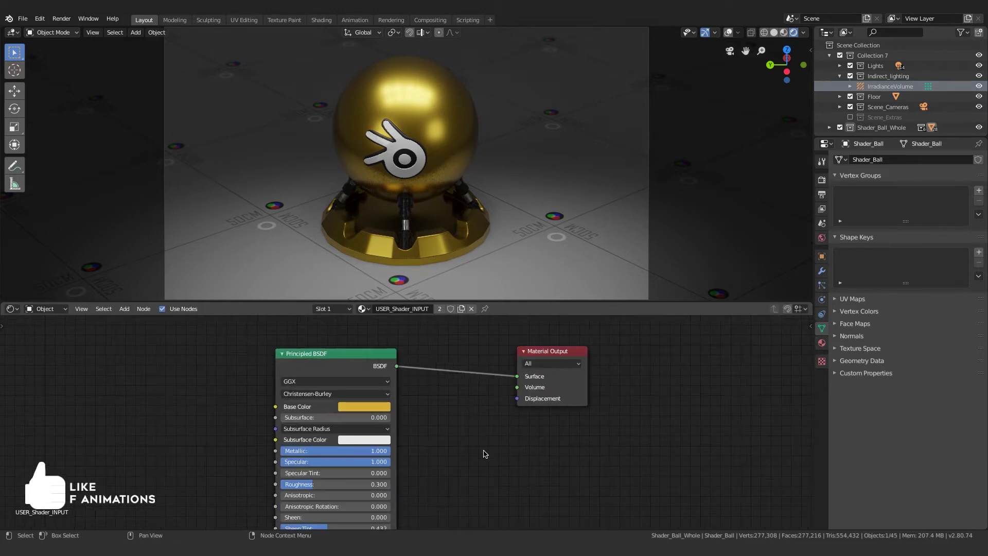
{"action": "scroll", "coordinate": [484, 454], "scroll_direction": "down", "scroll_amount": 3}
{"action": "middle_click_drag", "start_coordinate": [228, 439], "coordinate": [376, 410]}
- Add a Noise Texture node and link its Color to the Base Color
{"action": "scroll", "coordinate": [384, 408], "scroll_direction": "up", "scroll_amount": 2}
{"action": "key", "text": "shift+a"}
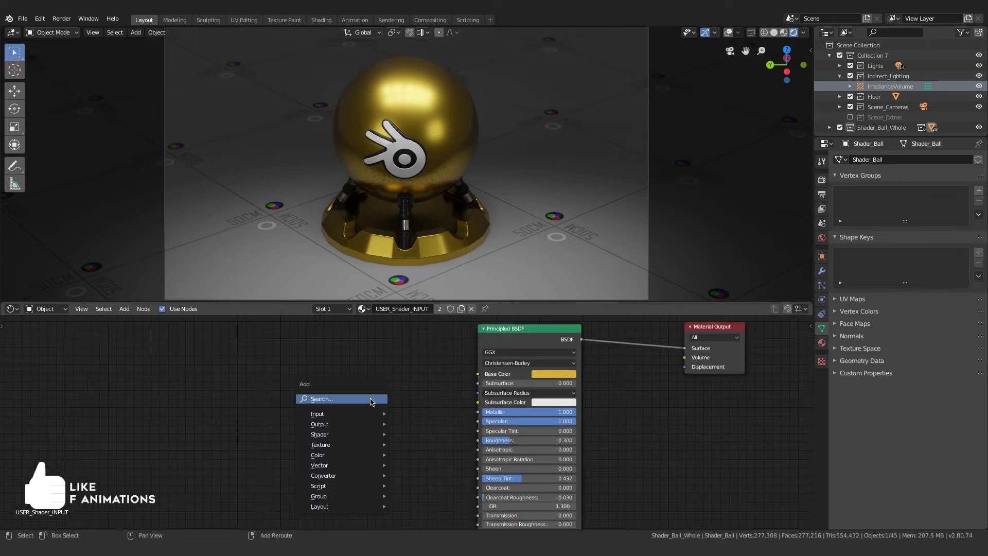
{"action": "left_click", "coordinate": [371, 400]}
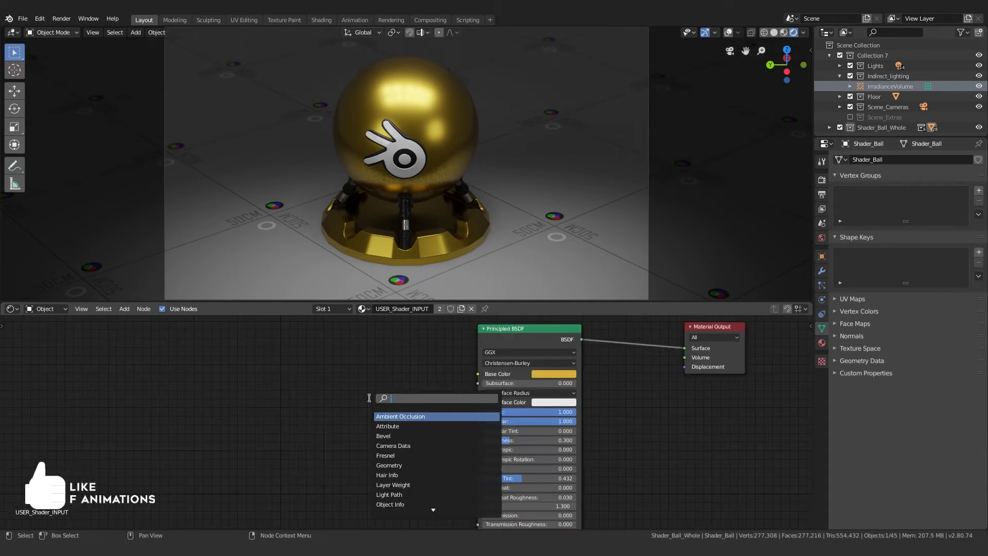
{"action": "type", "text": "noise"}
{"action": "key", "text": "Return"}
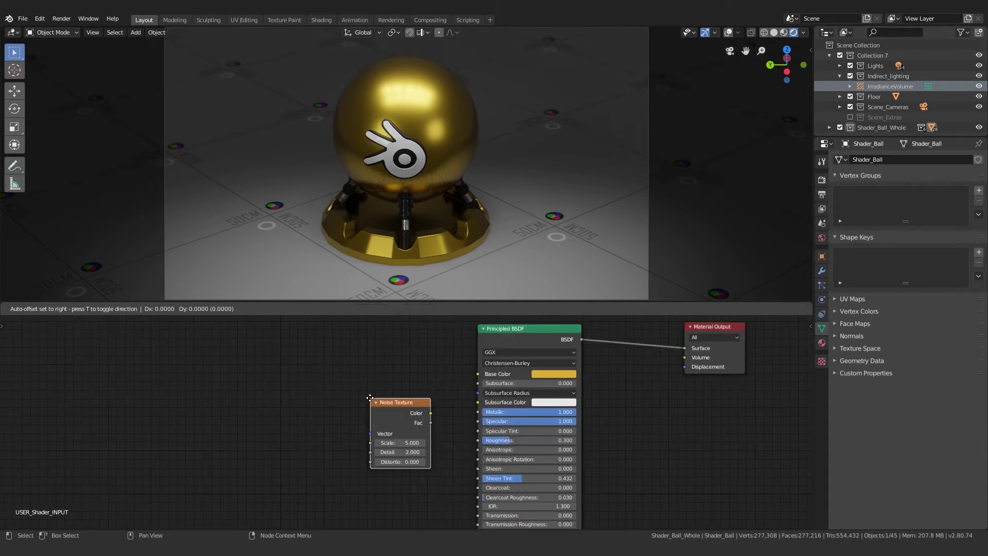
{"action": "left_click", "coordinate": [291, 384]}
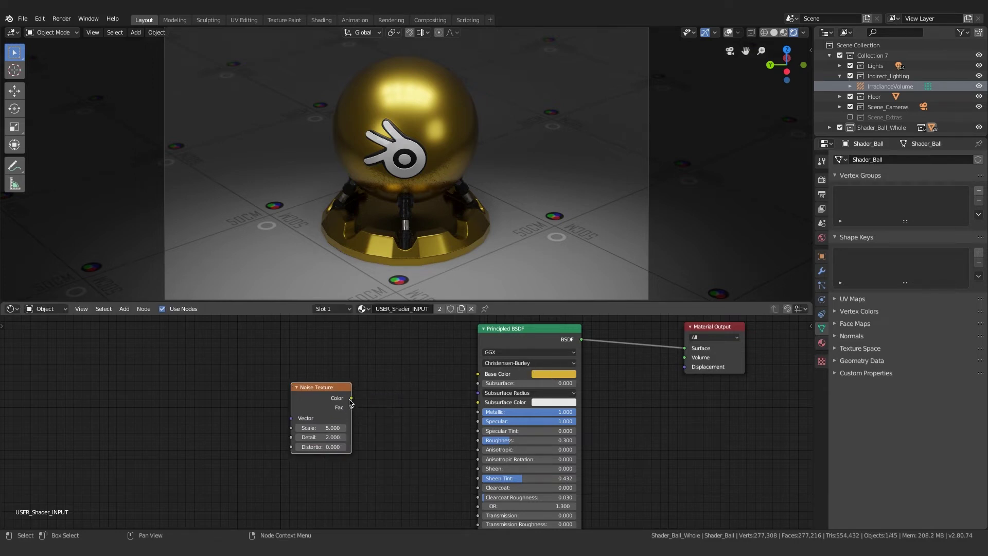
{"action": "left_click_drag", "start_coordinate": [350, 399], "coordinate": [490, 375]}
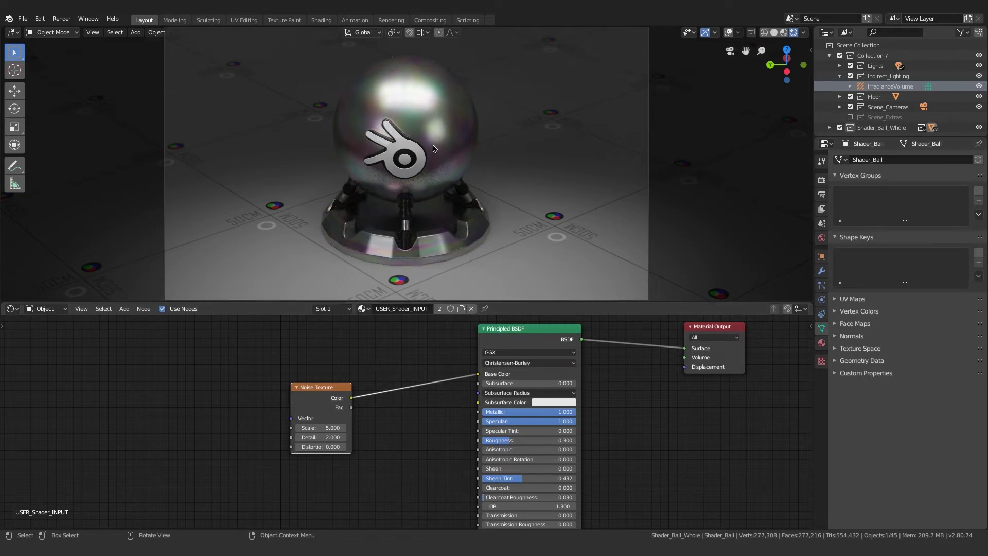
- Set the noise Scale to 4 and Detail to 5.7, then disconnect it from Base Color
{"action": "left_click", "coordinate": [347, 427]}
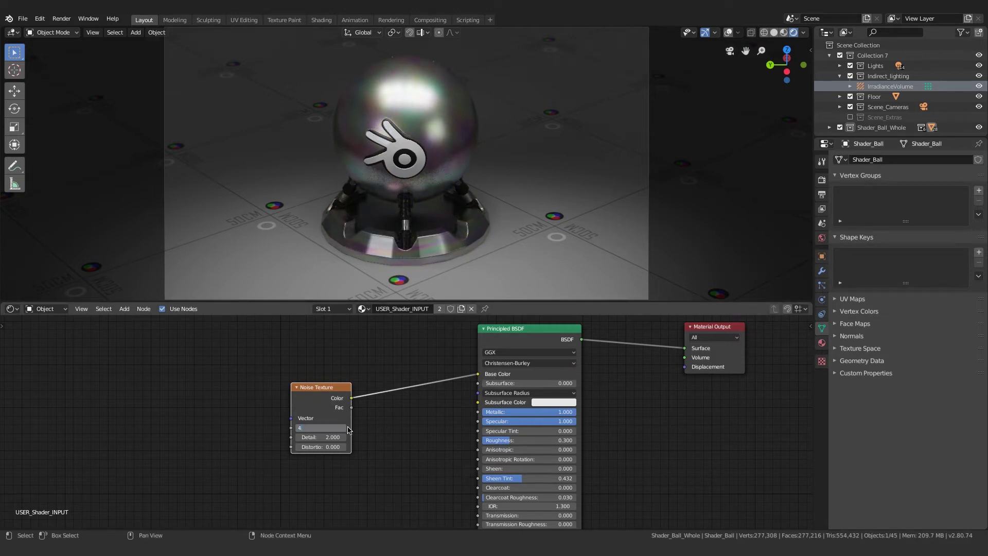
{"action": "key", "text": "Return"}
{"action": "middle_click_drag", "start_coordinate": [371, 435], "coordinate": [340, 403]}
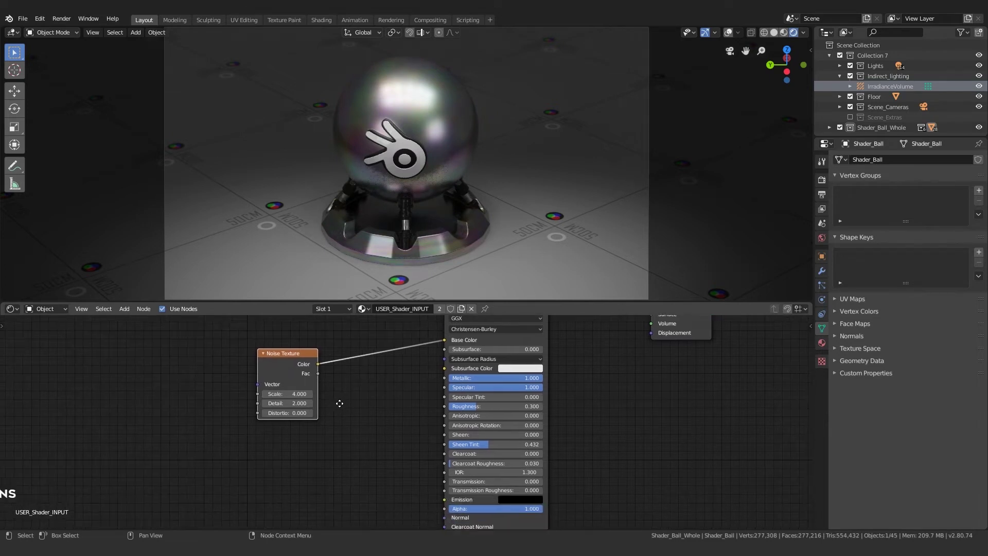
{"action": "left_click_drag", "start_coordinate": [288, 403], "coordinate": [314, 403]}
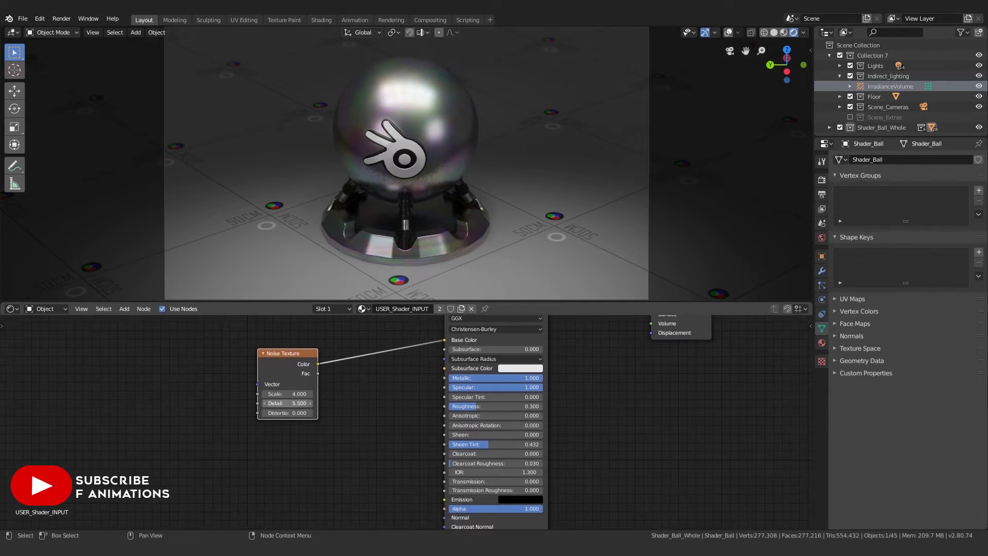
{"action": "middle_click_drag", "start_coordinate": [424, 363], "coordinate": [367, 396]}
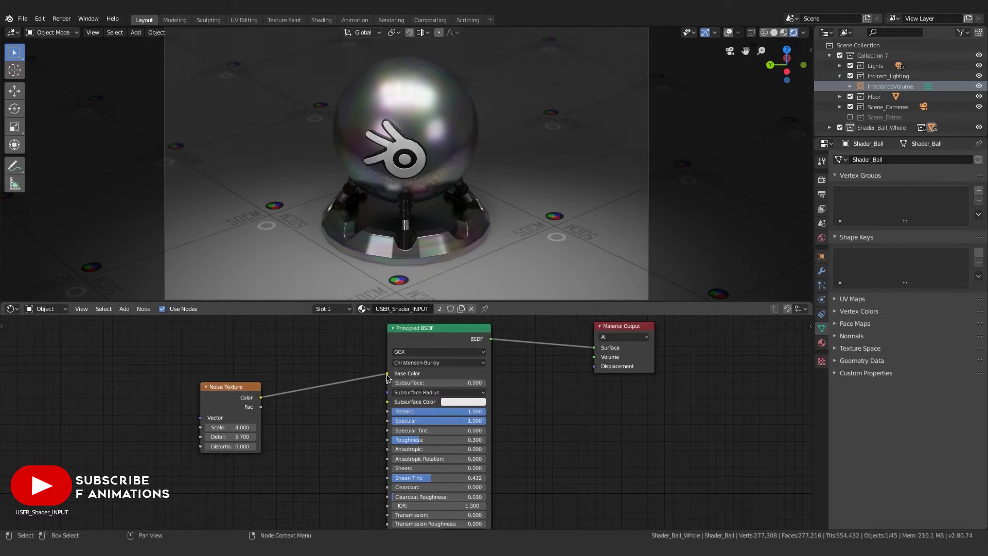
{"action": "left_click_drag", "start_coordinate": [388, 378], "coordinate": [342, 436]}
{"action": "scroll", "coordinate": [282, 404], "scroll_direction": "down", "scroll_amount": 1}
- Add a Texture Coordinate node at the far left and move the Noise Texture right
{"action": "middle_click_drag", "start_coordinate": [282, 403], "coordinate": [359, 412]}
{"action": "scroll", "coordinate": [359, 412], "scroll_direction": "up", "scroll_amount": 2}
{"action": "key", "text": "shift+a"}
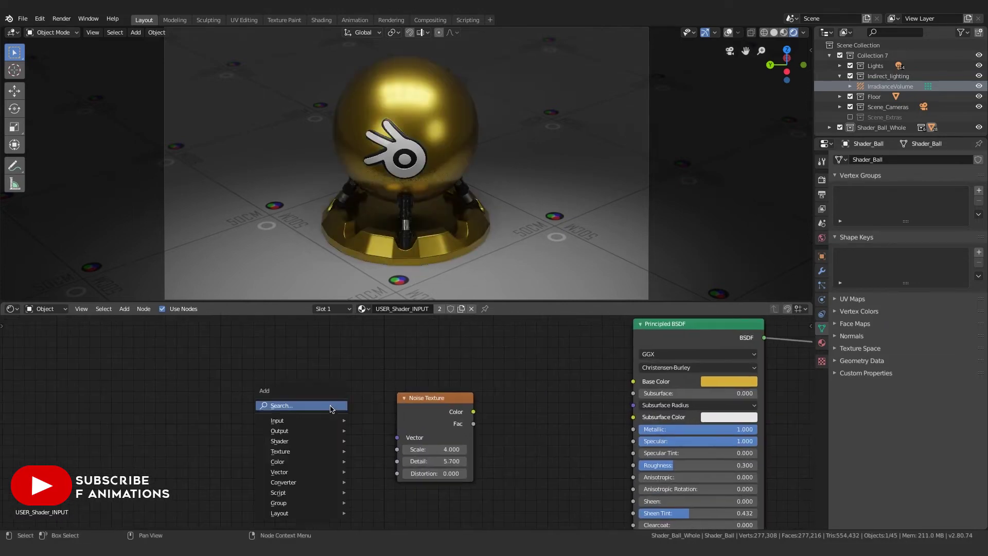
{"action": "left_click", "coordinate": [330, 406]}
{"action": "type", "text": "texture co"}
{"action": "key", "text": "Return"}
{"action": "left_click", "coordinate": [277, 384]}
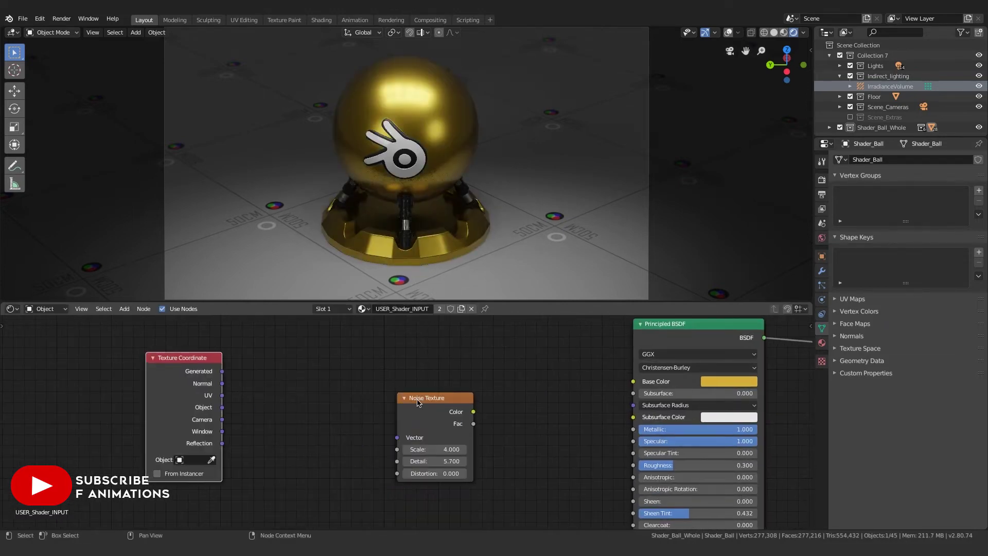
{"action": "left_click", "coordinate": [418, 403]}
{"action": "left_click_drag", "start_coordinate": [418, 403], "coordinate": [491, 402]}
- Add a Mapping node and route Texture Coordinate UV through it into the noise Vector
{"action": "key", "text": "shift+a"}
{"action": "left_click", "coordinate": [391, 407]}
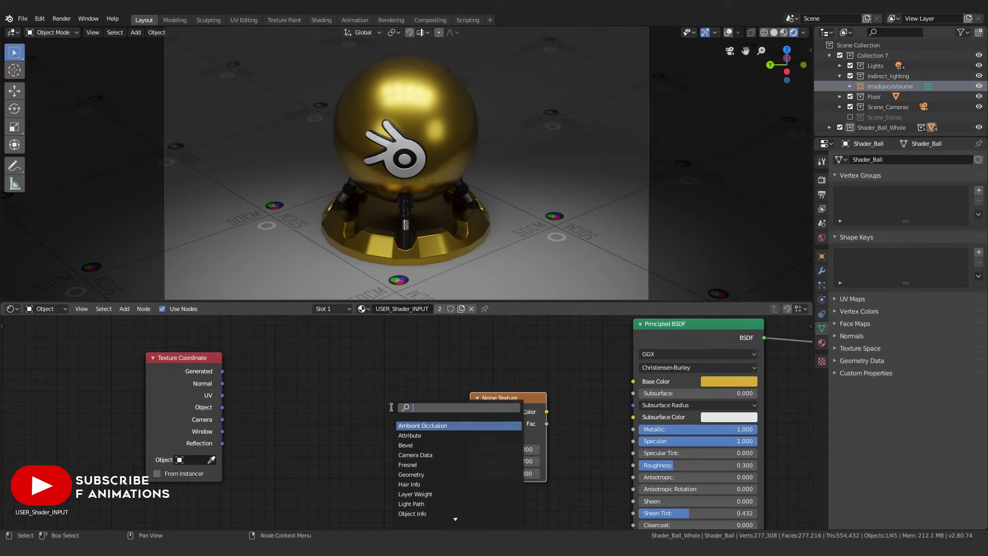
{"action": "type", "text": "mapping"}
{"action": "key", "text": "Return"}
{"action": "left_click", "coordinate": [222, 376]}
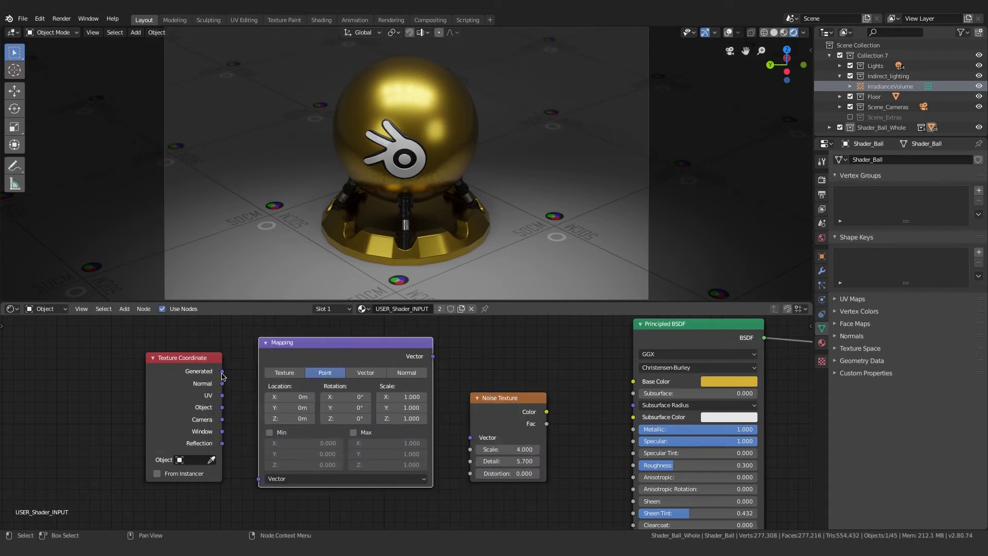
{"action": "left_click_drag", "start_coordinate": [222, 396], "coordinate": [259, 478]}
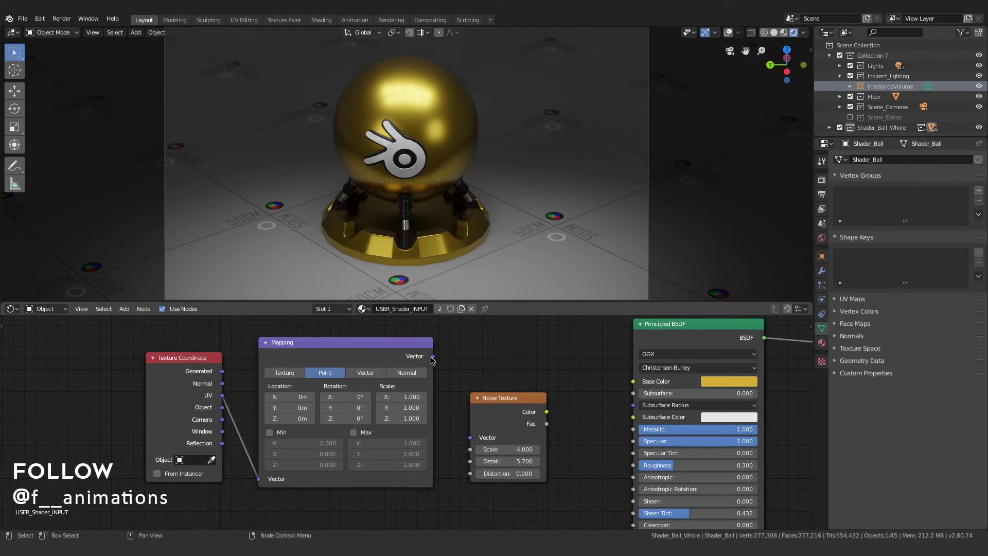
{"action": "left_click_drag", "start_coordinate": [434, 357], "coordinate": [472, 442]}
- Move the Noise Texture node down below the other nodes
{"action": "scroll", "coordinate": [325, 389], "scroll_direction": "down", "scroll_amount": 3}
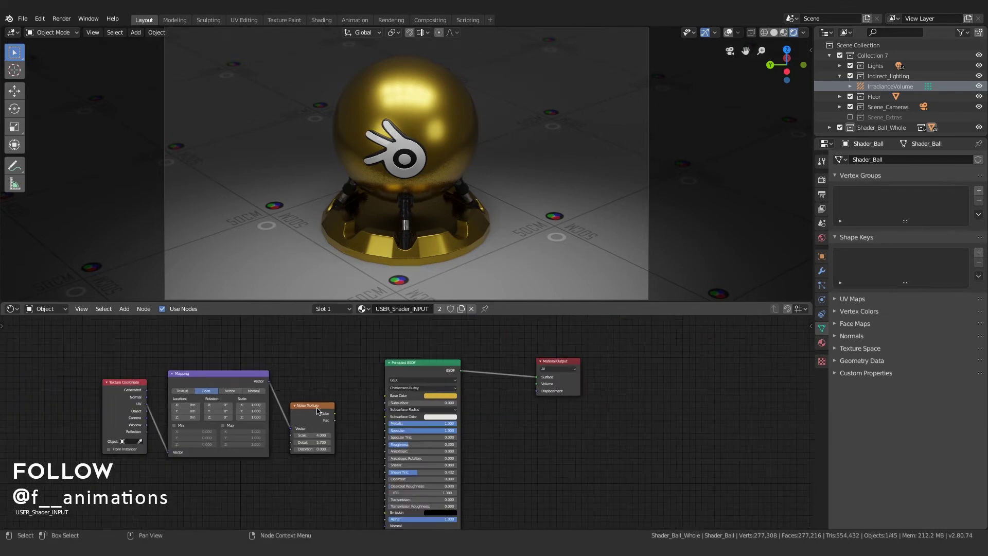
{"action": "left_click_drag", "start_coordinate": [325, 390], "coordinate": [329, 517]}
{"action": "scroll", "coordinate": [330, 463], "scroll_direction": "up", "scroll_amount": 1}
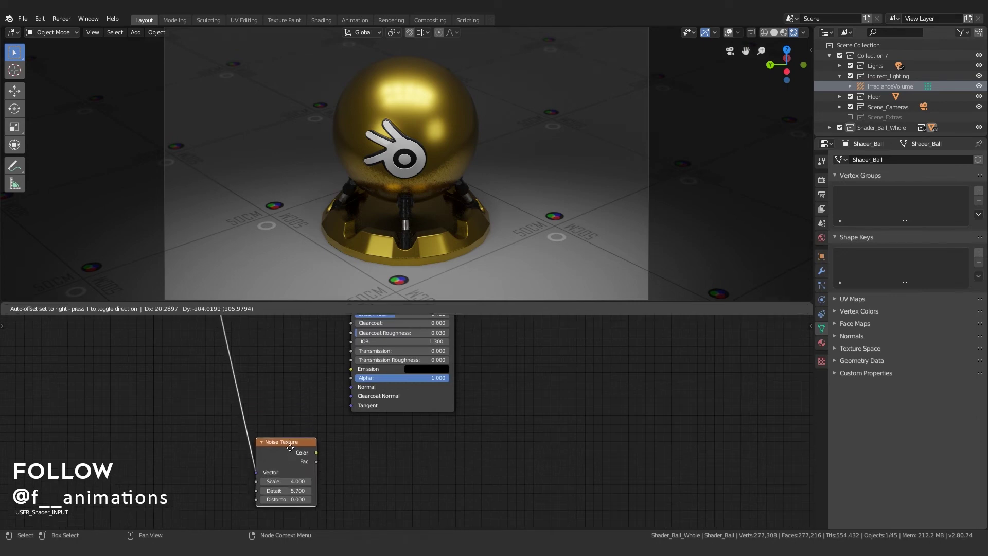
{"action": "middle_click_drag", "start_coordinate": [525, 410], "coordinate": [458, 425]}
- Add a Displacement node fed by the noise Color and plug it into Material Output Displacement
{"action": "key", "text": "shift+a"}
{"action": "left_click", "coordinate": [456, 421]}
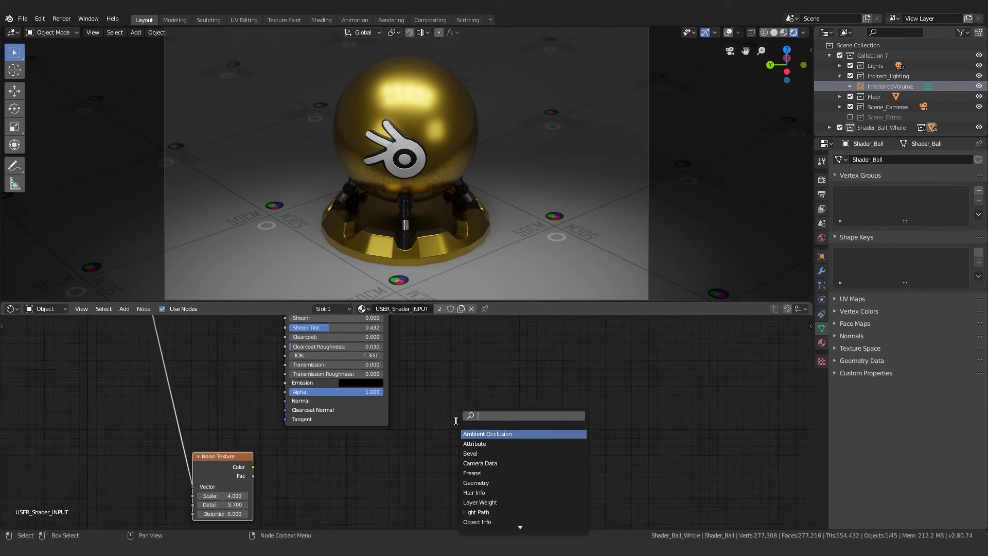
{"action": "type", "text": "disp"}
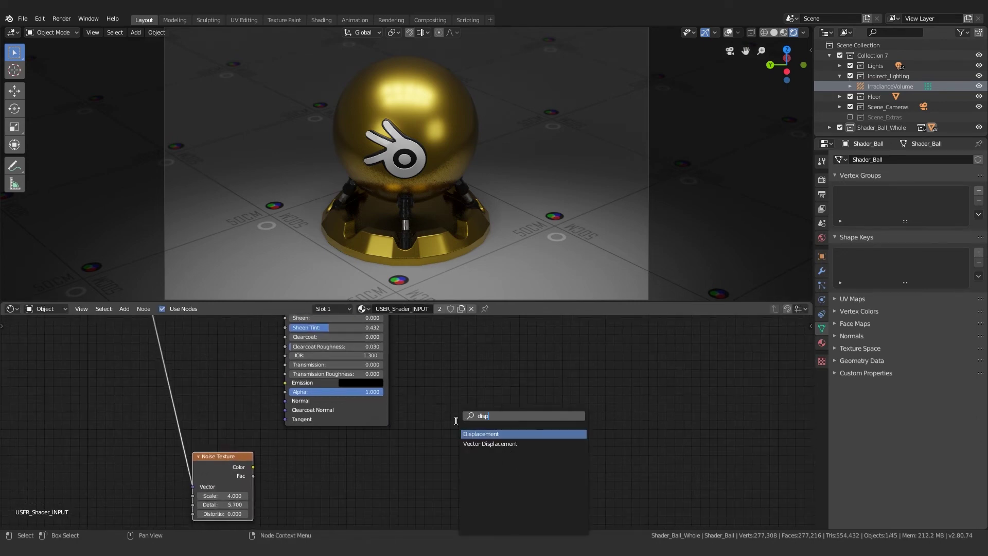
{"action": "key", "text": "Return"}
{"action": "left_click", "coordinate": [456, 421]}
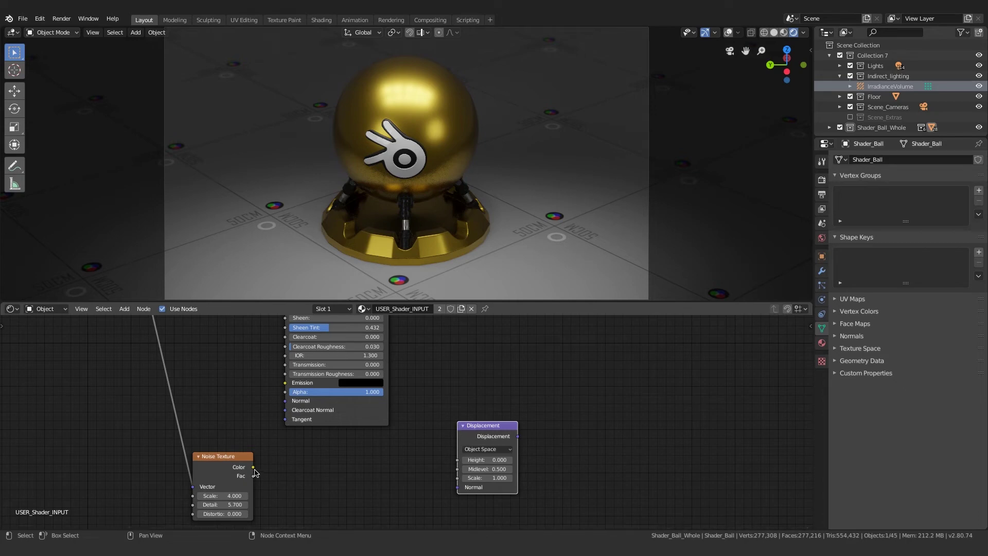
{"action": "left_click_drag", "start_coordinate": [254, 467], "coordinate": [462, 462]}
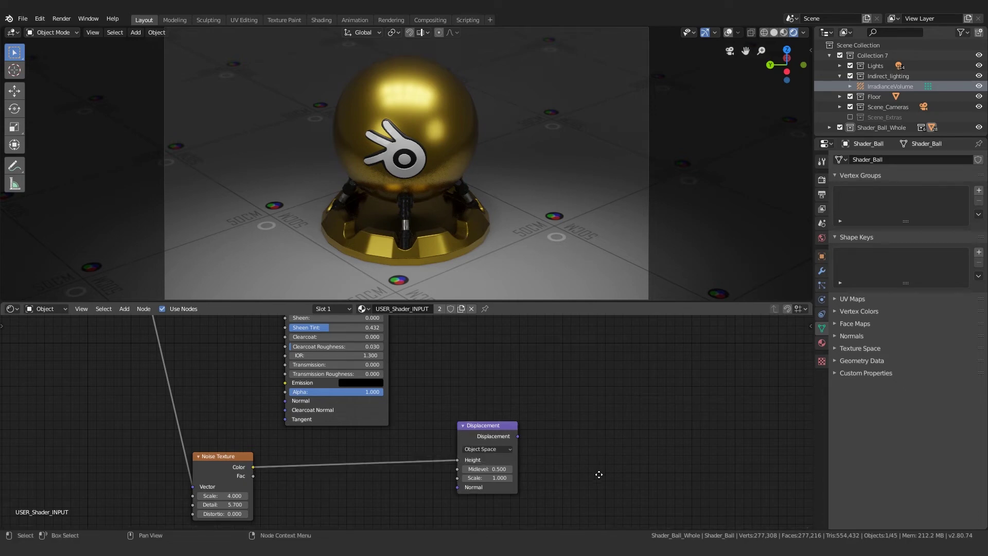
{"action": "scroll", "coordinate": [595, 478], "scroll_direction": "down", "scroll_amount": 5}
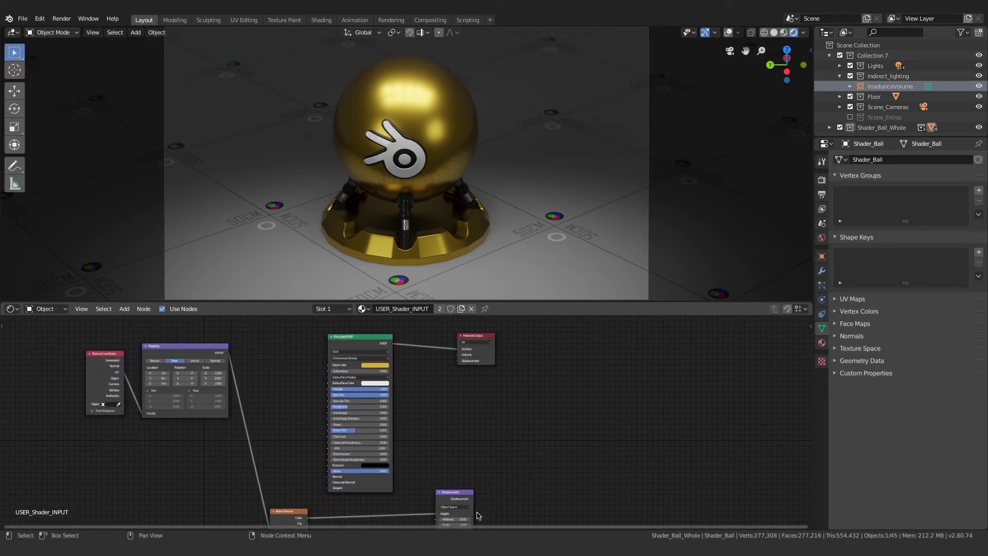
{"action": "left_click_drag", "start_coordinate": [473, 499], "coordinate": [459, 364]}
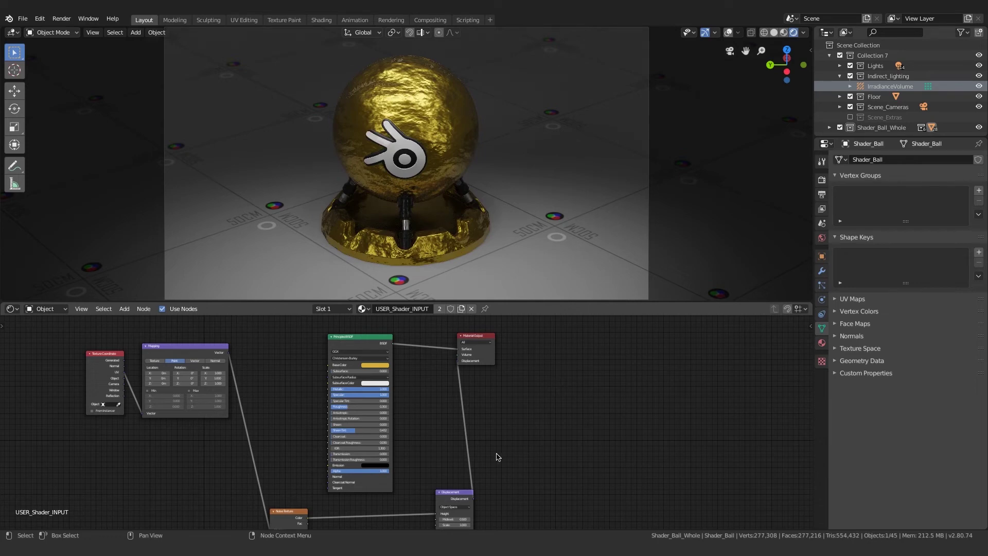
{"action": "middle_click_drag", "start_coordinate": [498, 458], "coordinate": [530, 383]}
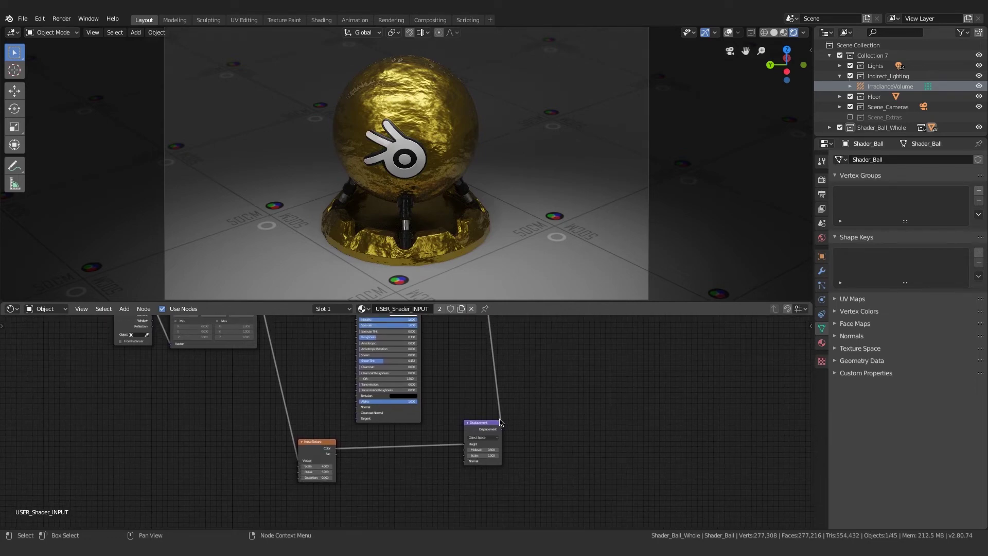
- Set the Displacement node's Scale to 0.1
{"action": "middle_click_drag", "start_coordinate": [500, 422], "coordinate": [494, 469], "text": "ctrl"}
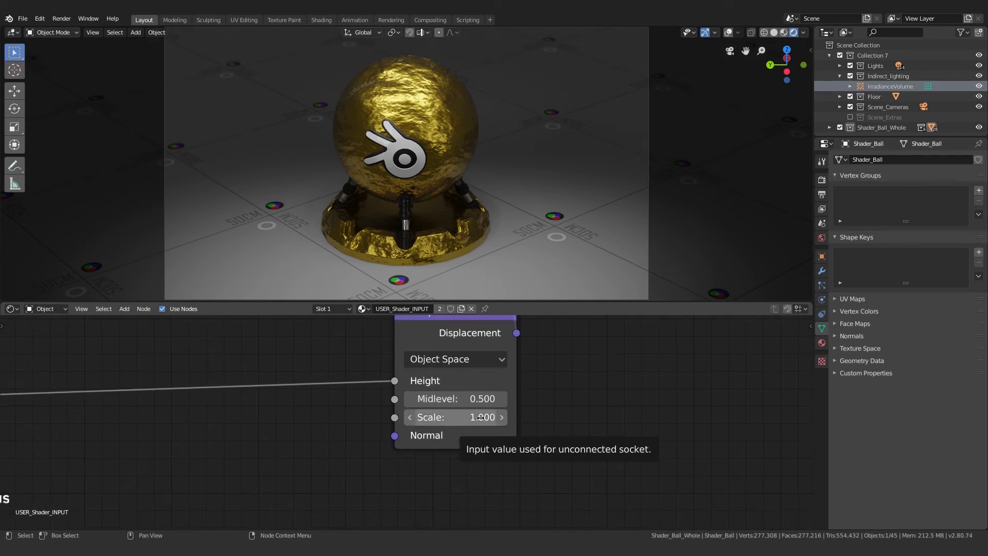
{"action": "left_click", "coordinate": [481, 418]}
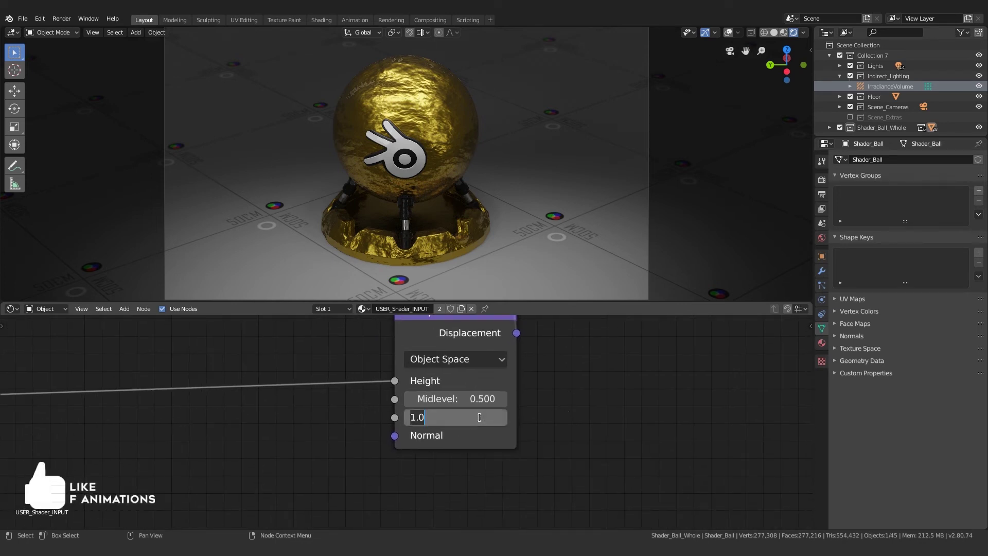
{"action": "type", "text": ".1"}
{"action": "key", "text": "Return"}
- Lower the Noise Texture Detail to 2
{"action": "scroll", "coordinate": [585, 459], "scroll_direction": "down", "scroll_amount": 3}
{"action": "middle_click_drag", "start_coordinate": [585, 458], "coordinate": [803, 456]}
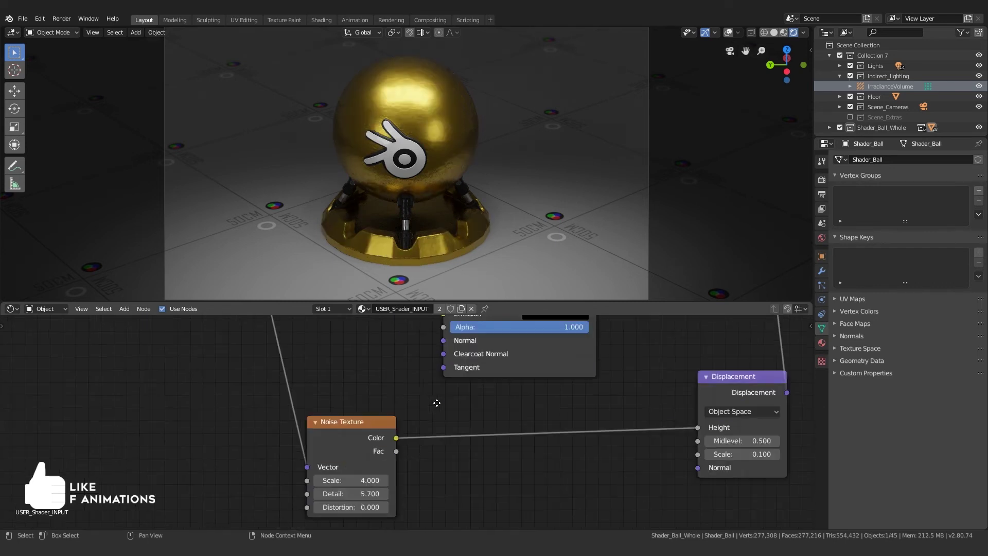
{"action": "scroll", "coordinate": [470, 443], "scroll_direction": "up", "scroll_amount": 4}
{"action": "left_click", "coordinate": [408, 442]}
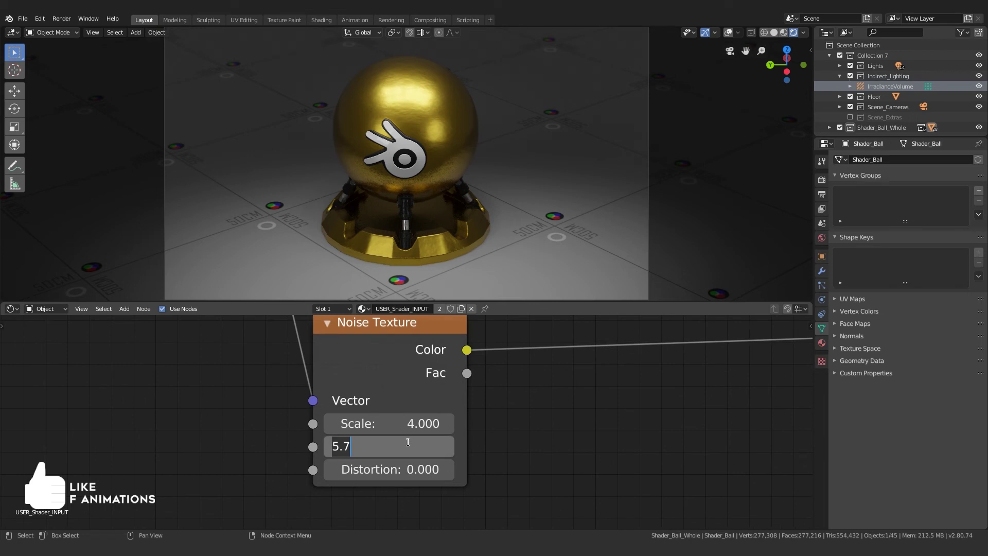
{"action": "type", "text": "2"}
{"action": "key", "text": "Return"}
- Change the Displacement Scale to 0.4
{"action": "scroll", "coordinate": [556, 430], "scroll_direction": "right", "scroll_amount": 10, "text": "ctrl"}
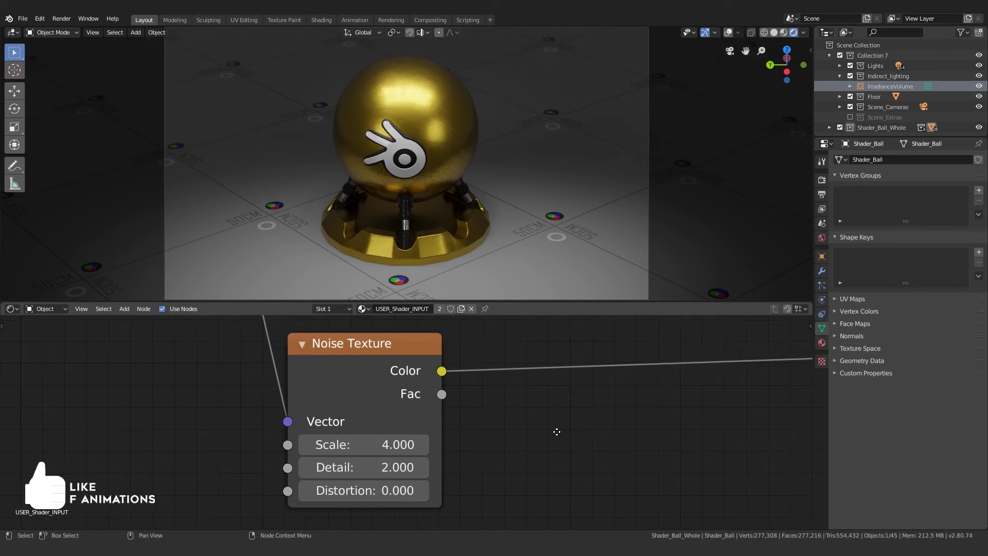
{"action": "scroll", "coordinate": [653, 479], "scroll_direction": "up", "scroll_amount": 1}
{"action": "left_click", "coordinate": [472, 482]}
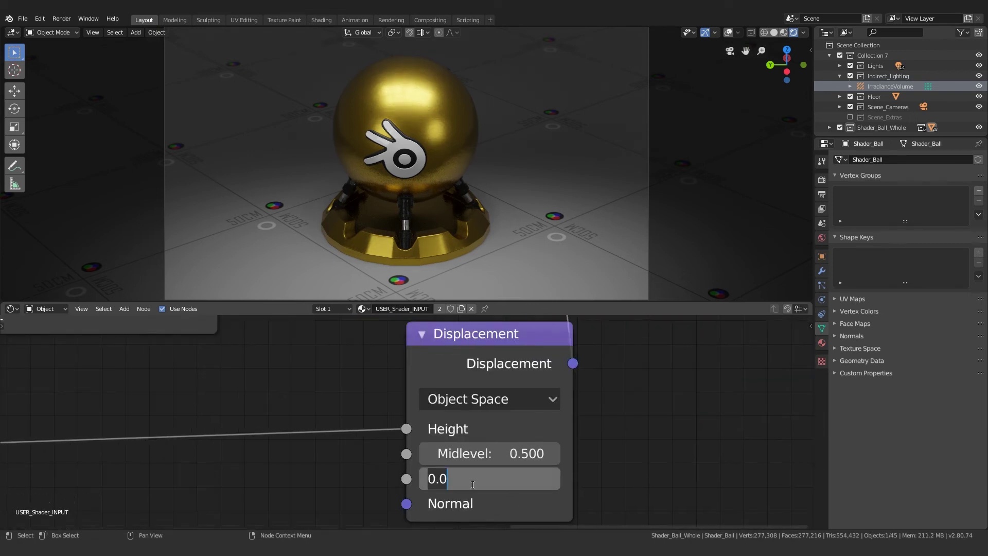
{"action": "key", "text": "BackSpace"}
{"action": "type", "text": ".4"}
{"action": "key", "text": "Return"}
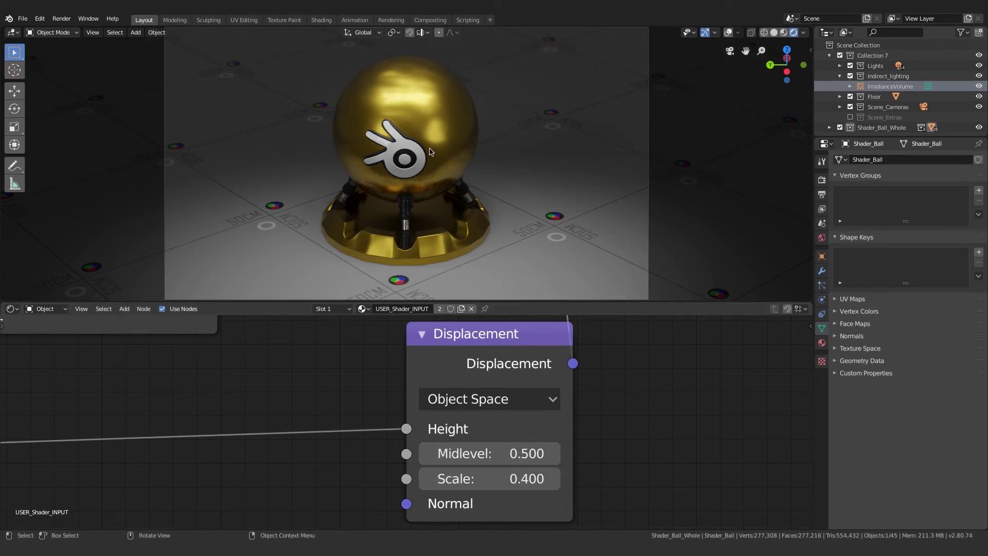
- Enlarge the 3D view to inspect the dented gold ball, then restore the node editor
{"action": "scroll", "coordinate": [366, 400], "scroll_direction": "down", "scroll_amount": 5}
{"action": "middle_click_drag", "start_coordinate": [277, 419], "coordinate": [360, 447]}
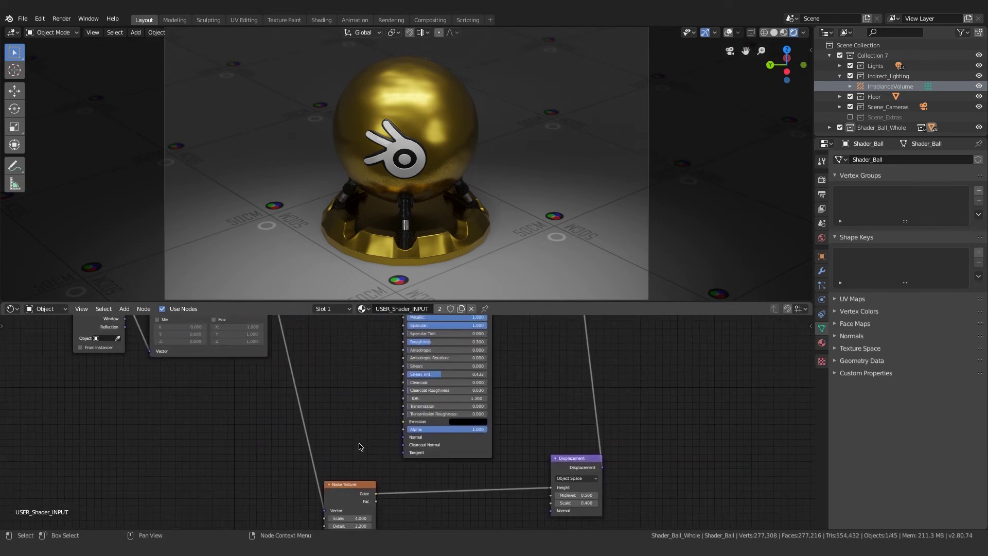
{"action": "scroll", "coordinate": [360, 446], "scroll_direction": "down", "scroll_amount": 3}
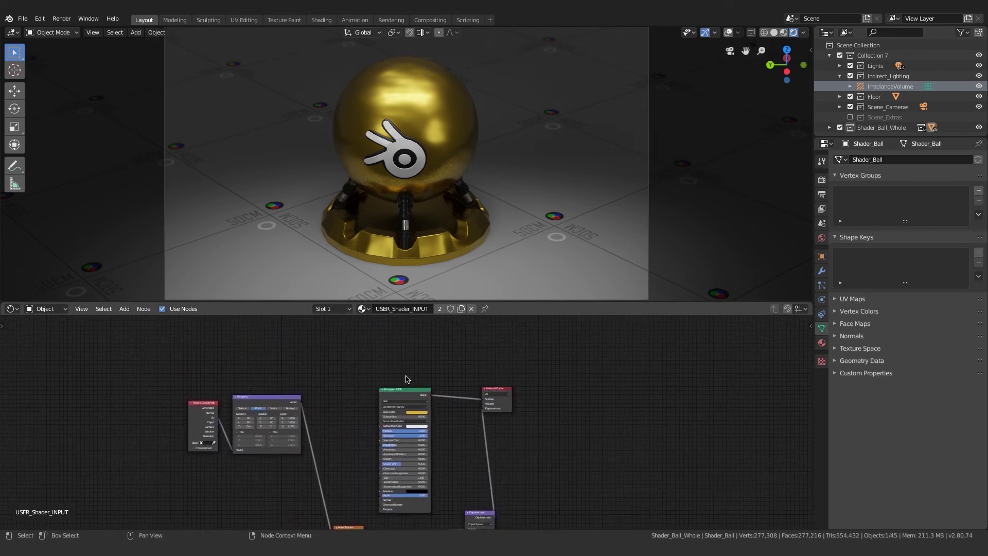
{"action": "left_click_drag", "start_coordinate": [282, 302], "coordinate": [286, 452]}
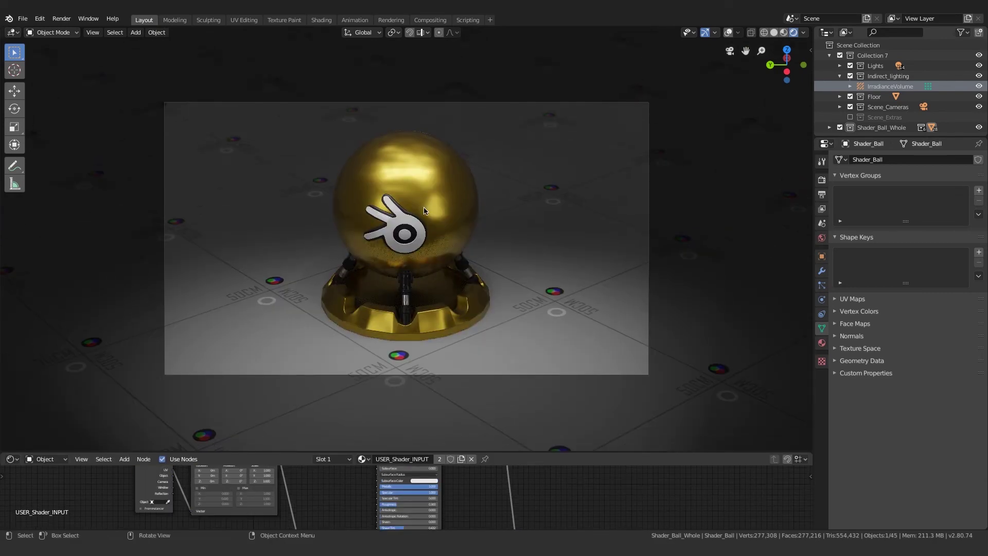
{"action": "left_click_drag", "start_coordinate": [301, 453], "coordinate": [320, 312]}
- Select the White_Gold hex code F9F3D1 in the Notepad hex code list
{"action": "scroll", "coordinate": [324, 413], "scroll_direction": "up", "scroll_amount": 2}
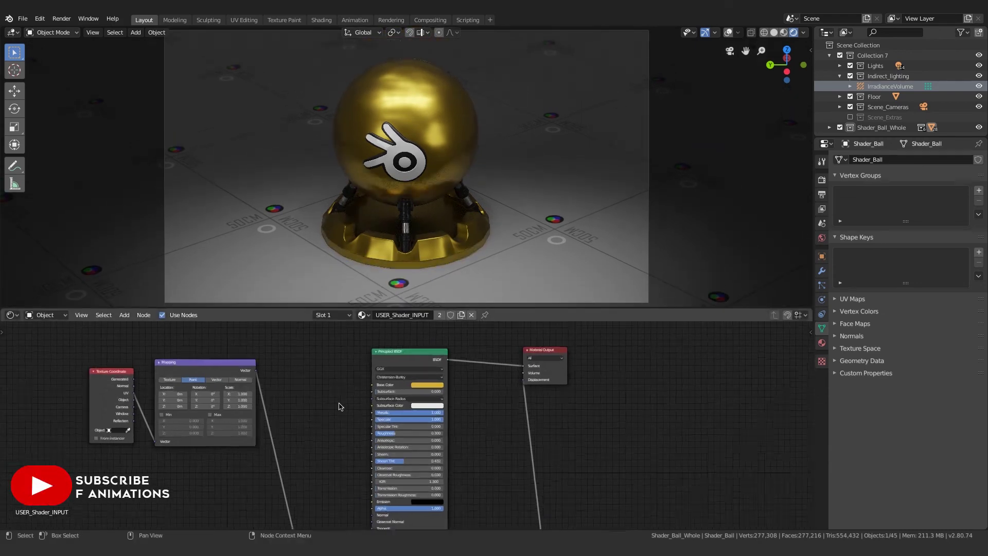
{"action": "scroll", "coordinate": [324, 413], "scroll_direction": "up", "scroll_amount": 2}
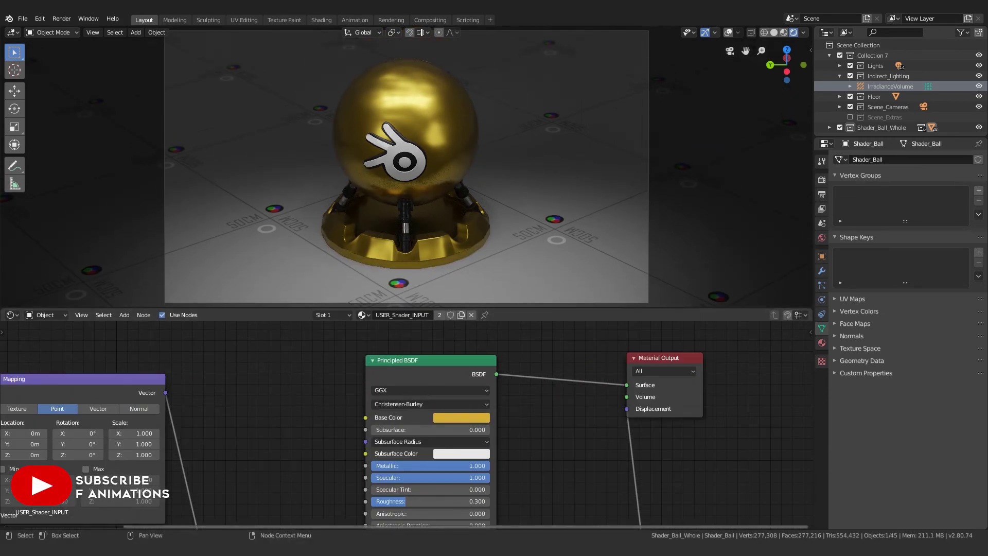
{"action": "key", "text": "alt+Tab"}
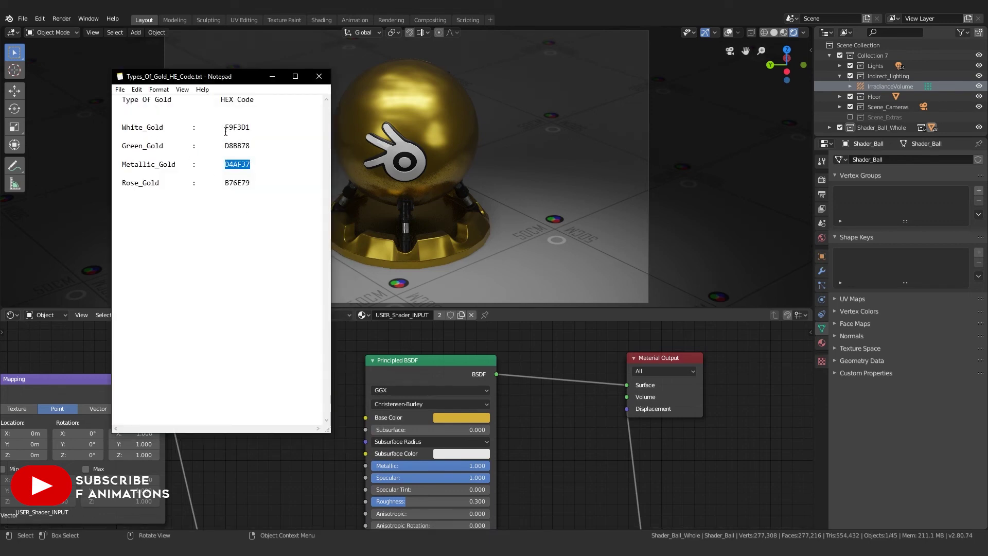
{"action": "left_click_drag", "start_coordinate": [226, 127], "coordinate": [248, 128]}
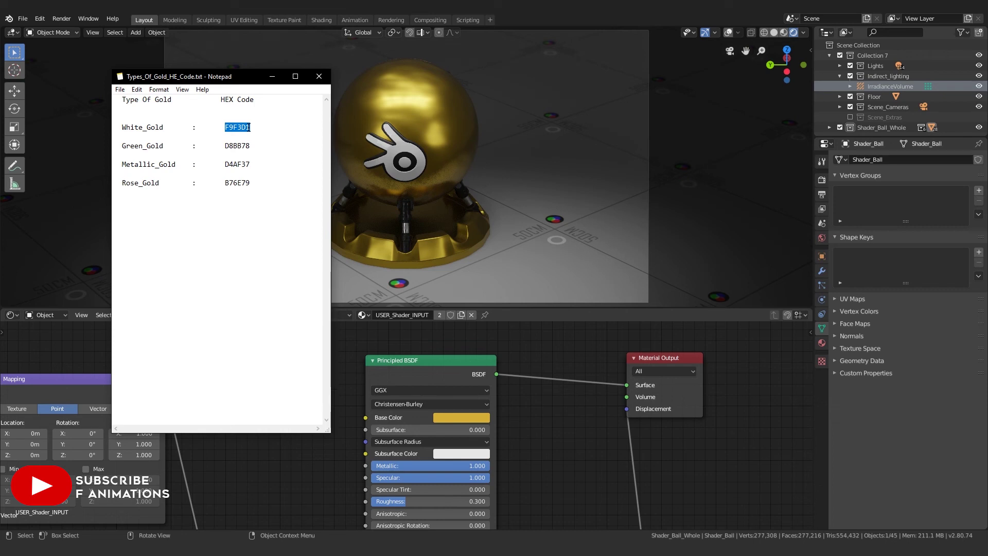
- Set the Principled BSDF Base Color hex to white gold F9F3D1
{"action": "left_click", "coordinate": [273, 76]}
{"action": "left_click", "coordinate": [474, 418]}
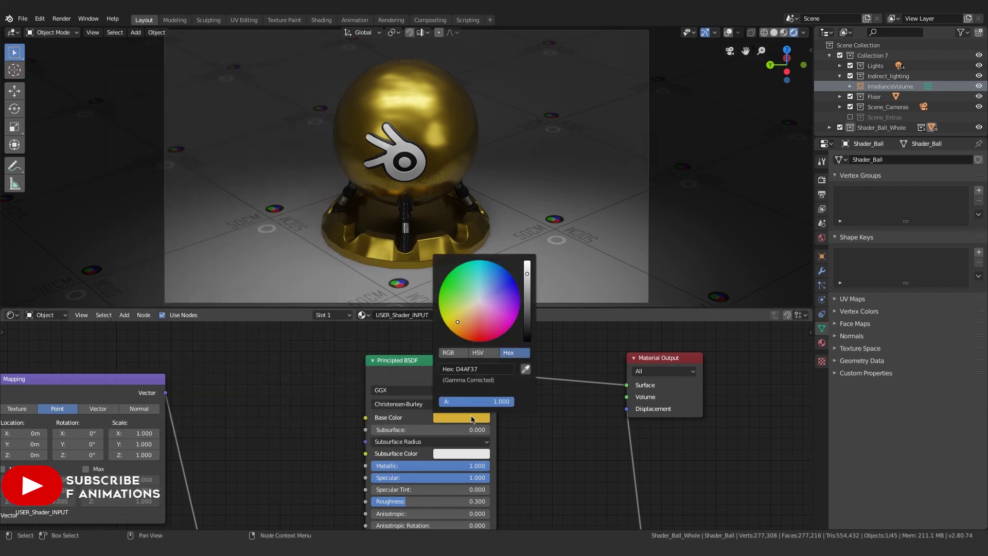
{"action": "left_click", "coordinate": [478, 369]}
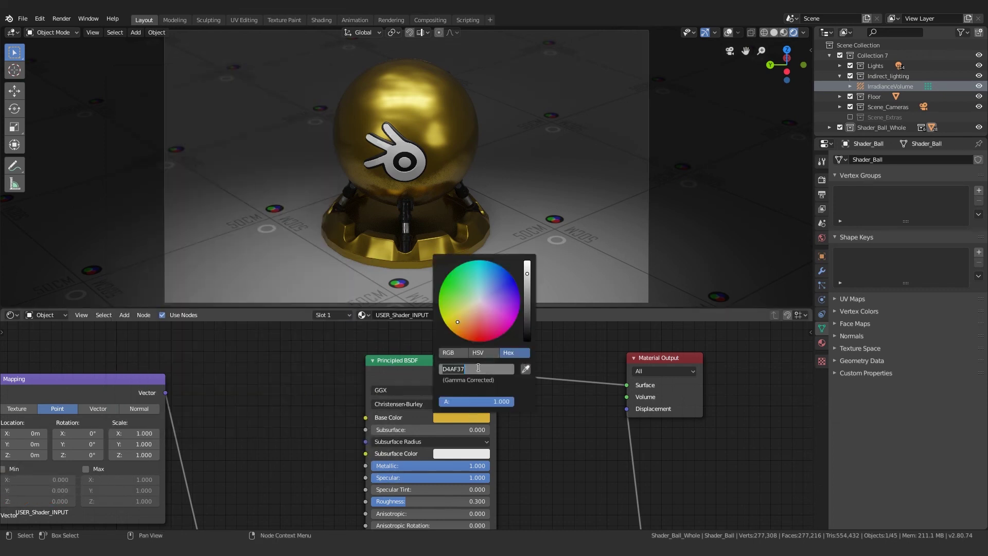
{"action": "type", "text": "F9F3D1"}
{"action": "key", "text": "Return"}
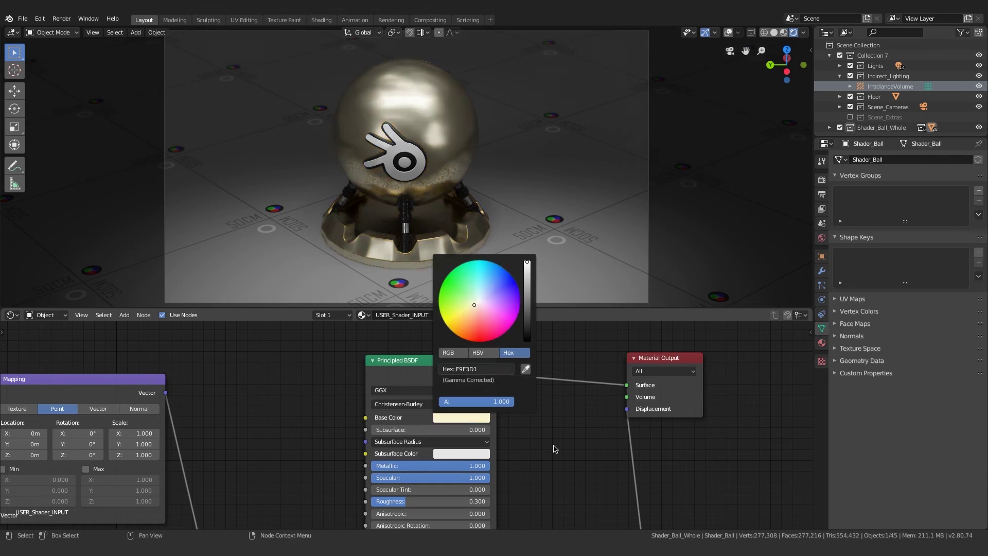
- Select the Green_Gold hex code D8BB78 in the Notepad list
{"action": "scroll", "coordinate": [300, 400], "scroll_direction": "down", "scroll_amount": 2}
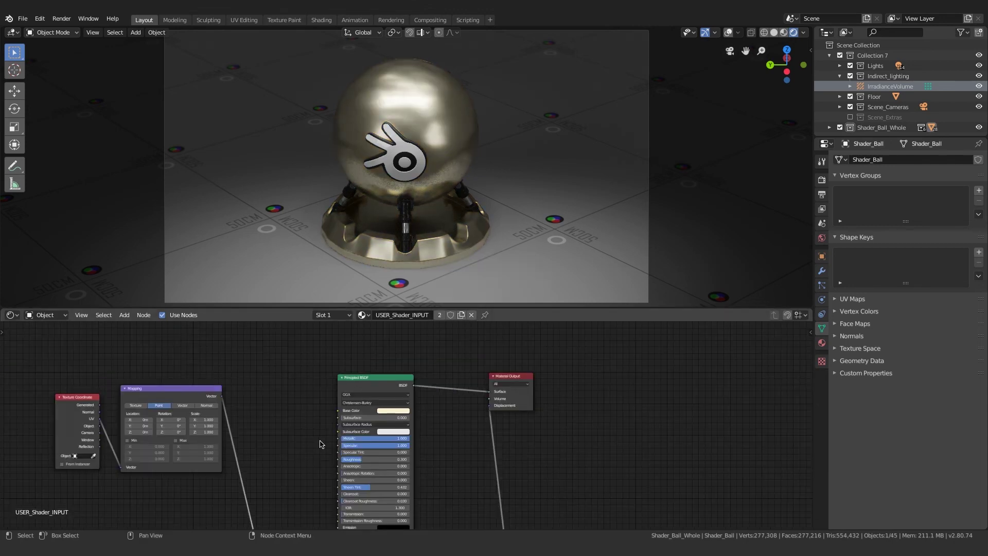
{"action": "scroll", "coordinate": [320, 444], "scroll_direction": "up", "scroll_amount": 1}
{"action": "middle_click_drag", "start_coordinate": [318, 453], "coordinate": [329, 407]}
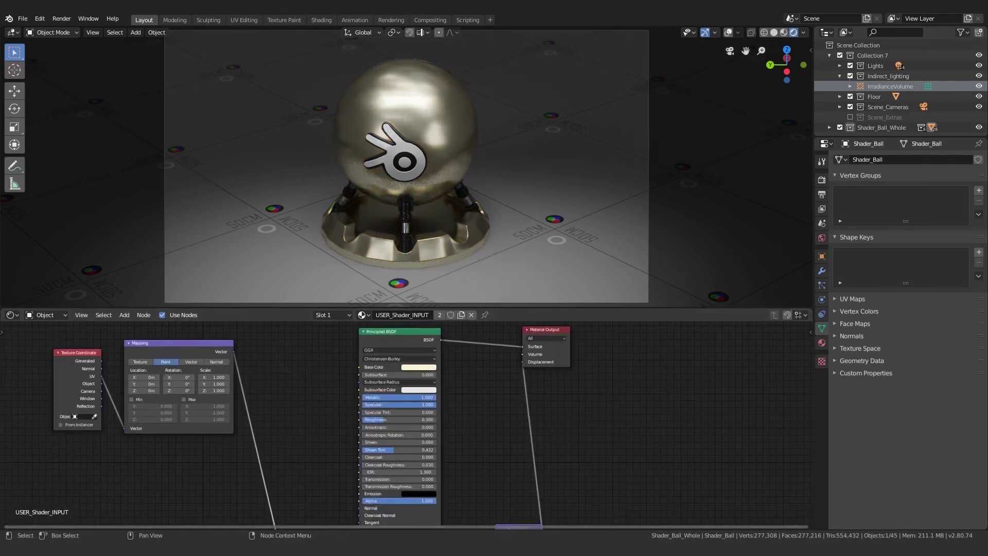
{"action": "key", "text": "alt+Tab"}
{"action": "left_click_drag", "start_coordinate": [225, 146], "coordinate": [249, 146]}
{"action": "key", "text": "ctrl+c"}
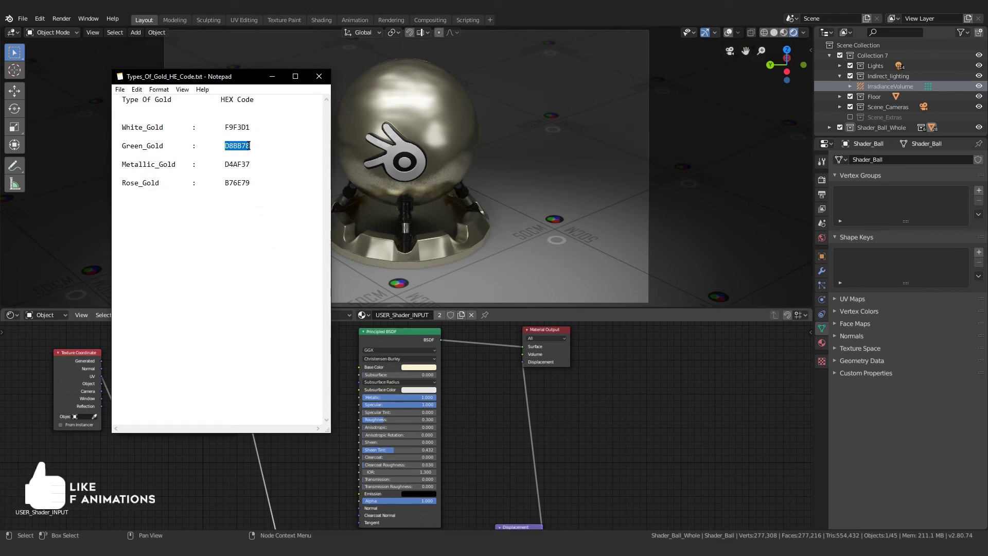
- Change the Base Color hex to green gold D8BB78
{"action": "key", "text": "alt+Tab"}
{"action": "left_click", "coordinate": [424, 368]}
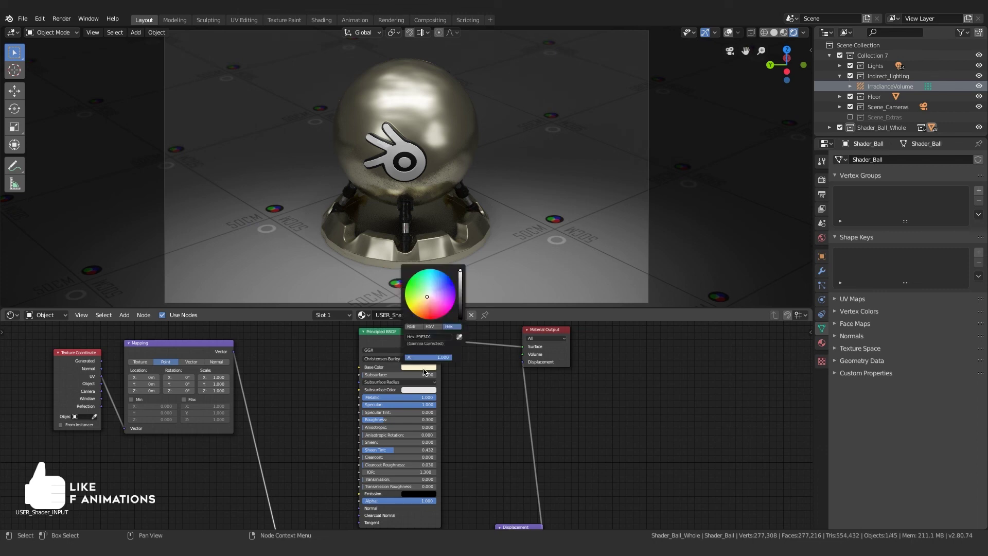
{"action": "left_click", "coordinate": [430, 337]}
{"action": "key", "text": "ctrl+v"}
{"action": "key", "text": "Return"}
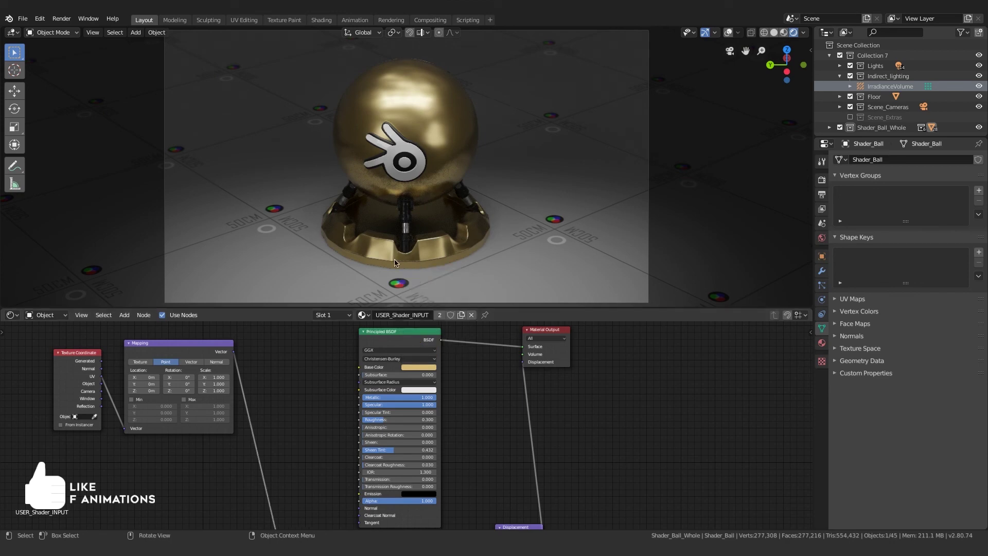
{"action": "scroll", "coordinate": [391, 361], "scroll_direction": "up", "scroll_amount": 3}
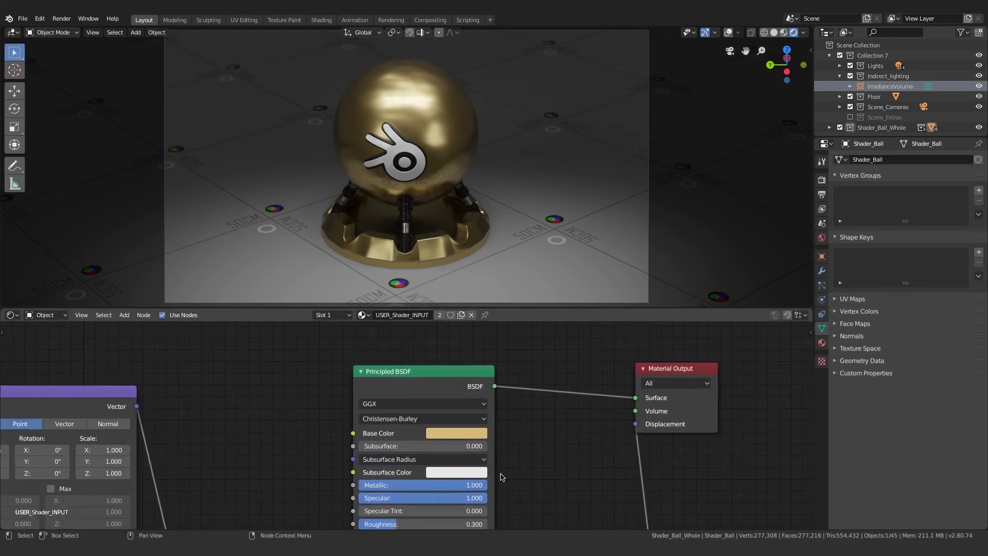
- Copy the Rose_Gold code B76E79 from the notes and apply it as the Base Color hex
{"action": "key", "text": "alt+Tab"}
{"action": "left_click_drag", "start_coordinate": [226, 184], "coordinate": [253, 184]}
{"action": "key", "text": "ctrl+c"}
{"action": "key", "text": "alt+Tab"}
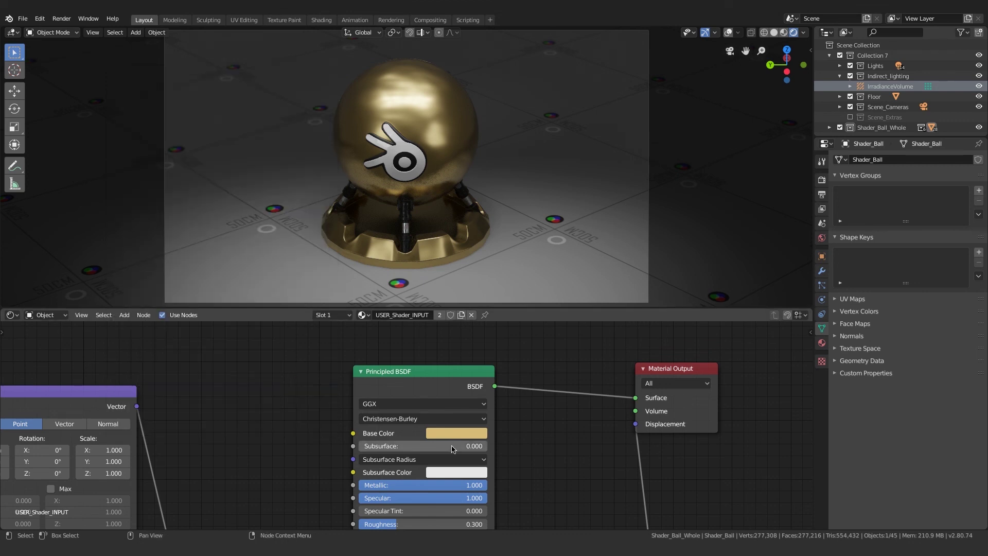
{"action": "left_click", "coordinate": [456, 433]}
{"action": "left_click", "coordinate": [474, 380]}
{"action": "key", "text": "ctrl+v"}
{"action": "key", "text": "Return"}
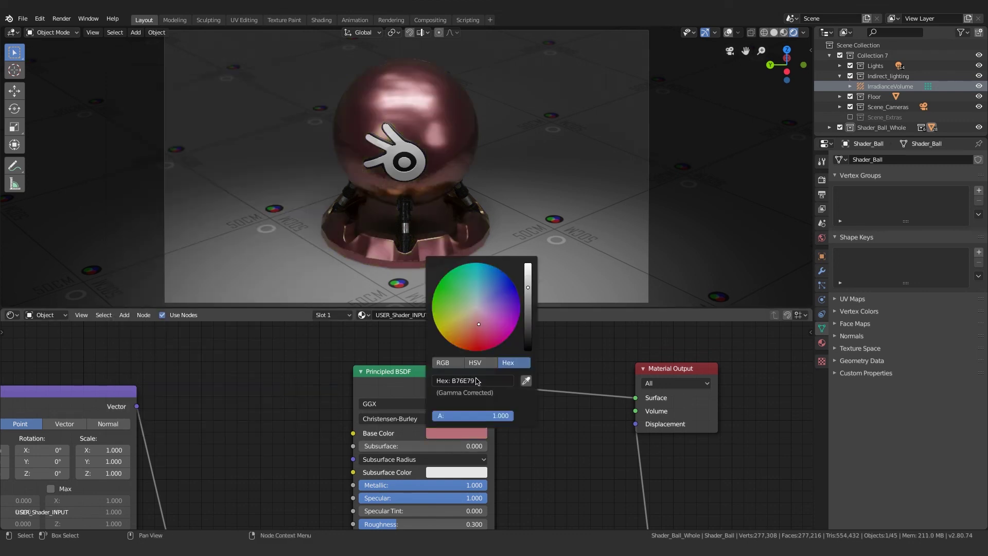